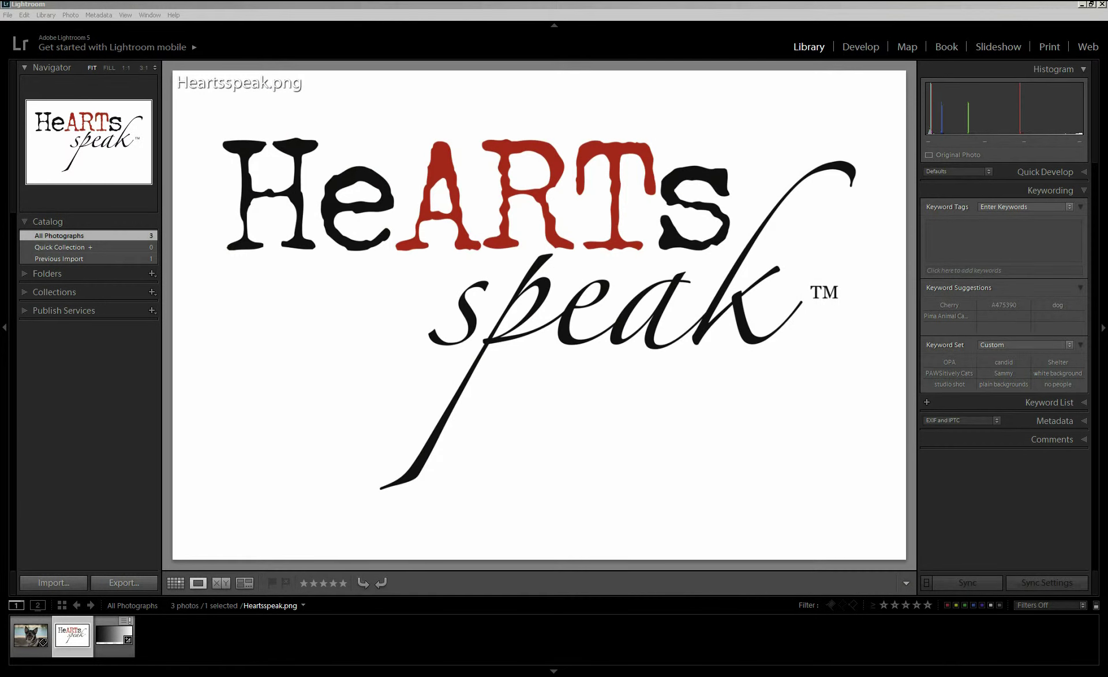
Step: Switch to the Develop module, then hide and restore the module picker above the image
{"action": "left_click", "coordinate": [866, 47]}
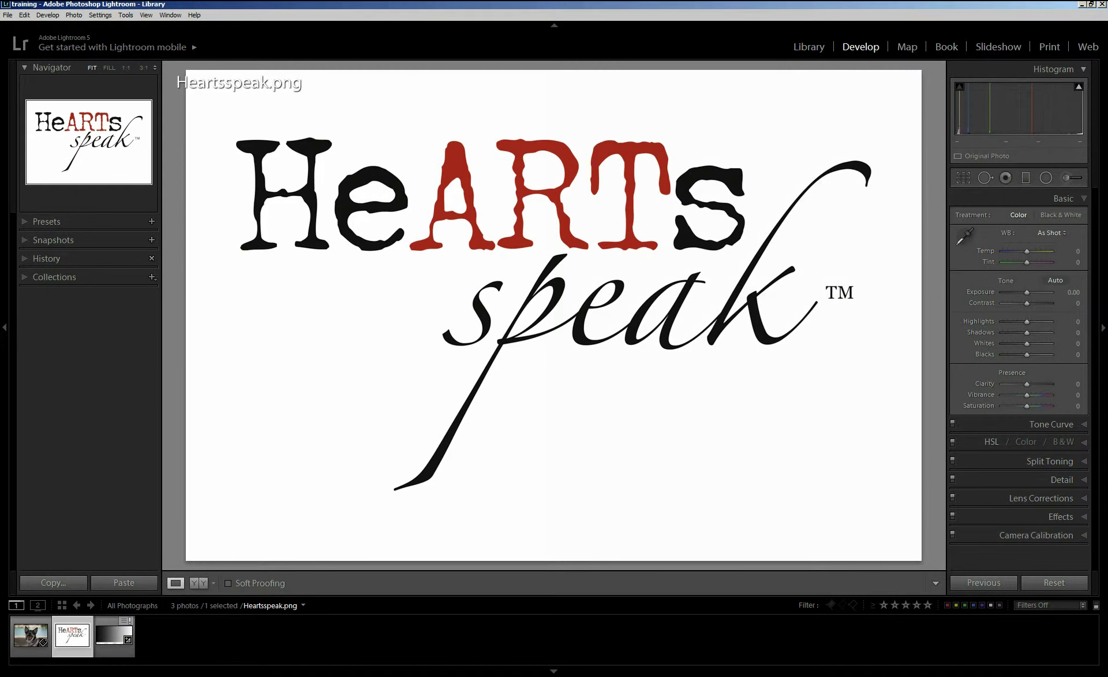
{"action": "left_click", "coordinate": [554, 25]}
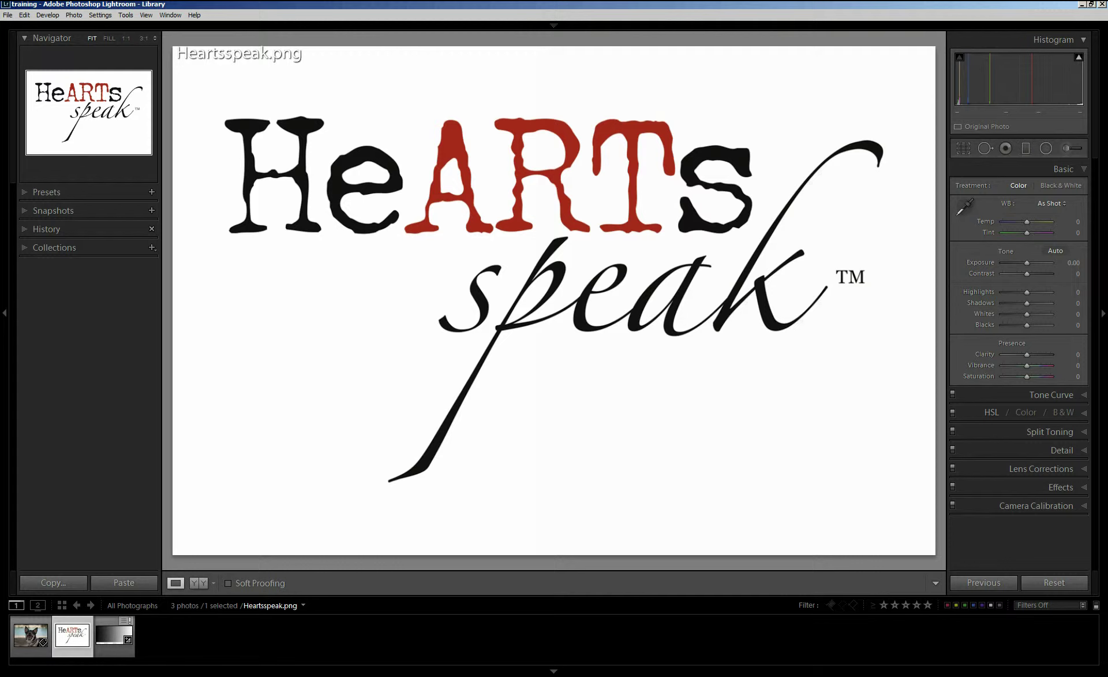
{"action": "mouse_move", "coordinate": [558, 25]}
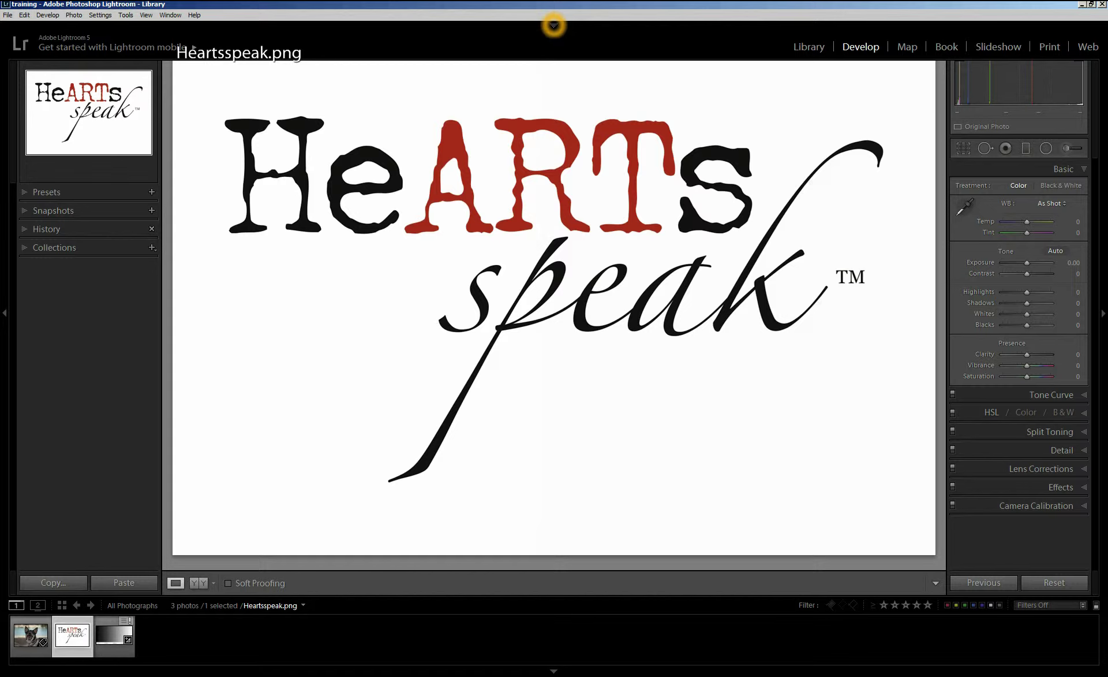
{"action": "left_click", "coordinate": [554, 25]}
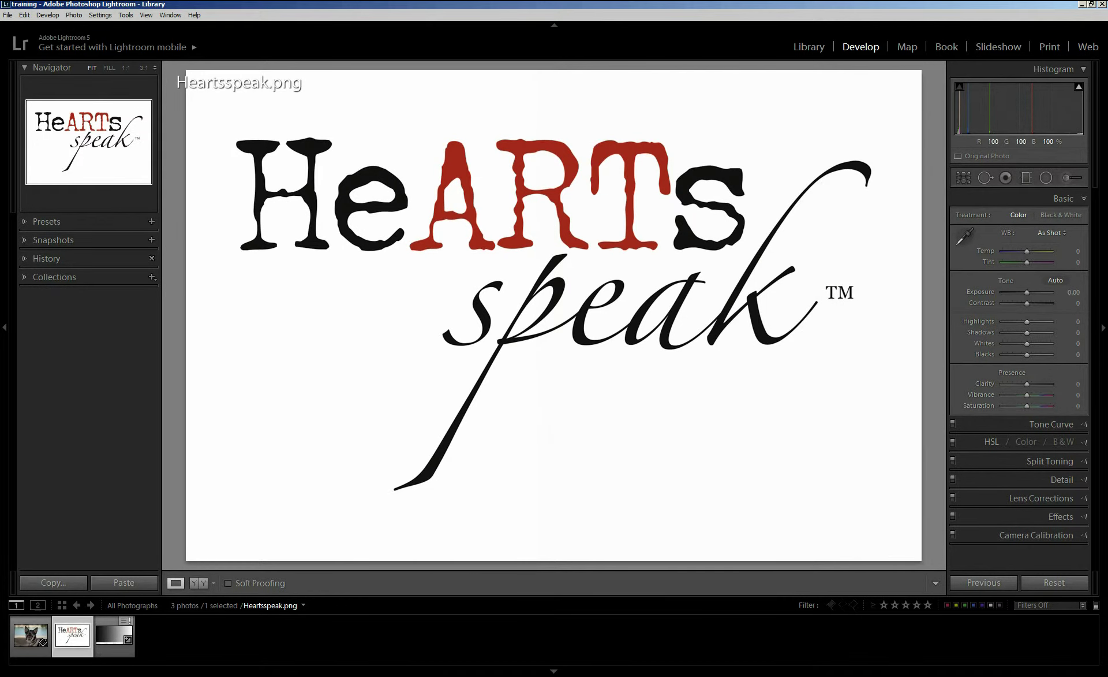
Step: Open grayscale-gradient.jpg for developing and reset all its Tone adjustments to 0
{"action": "left_click", "coordinate": [26, 635]}
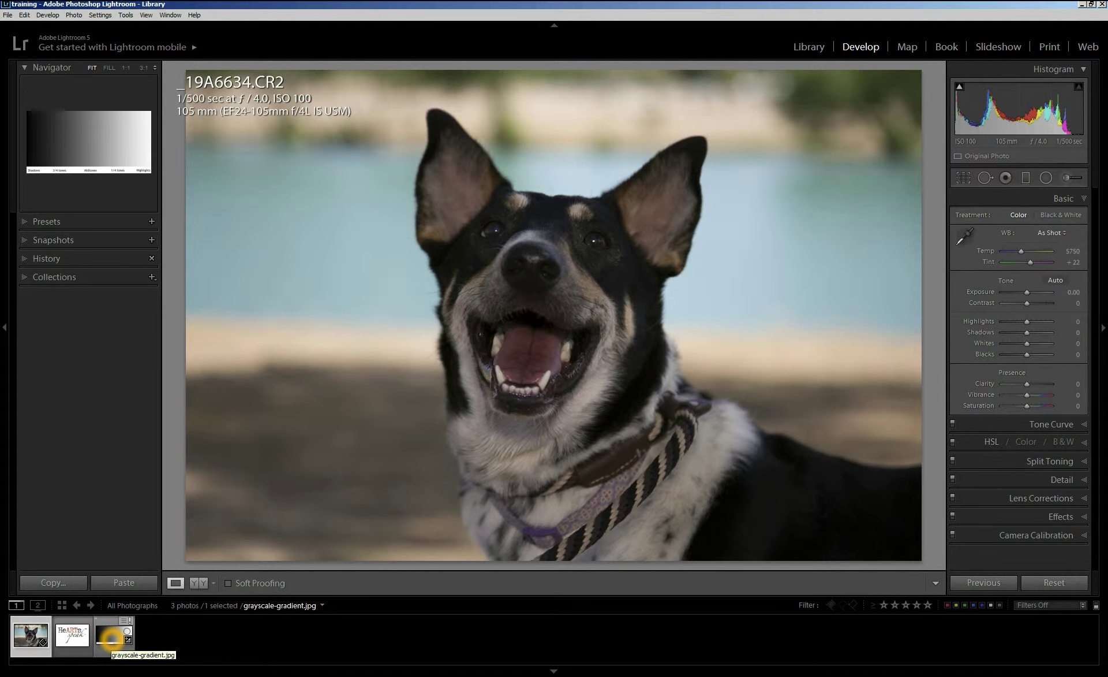
{"action": "left_click", "coordinate": [111, 637]}
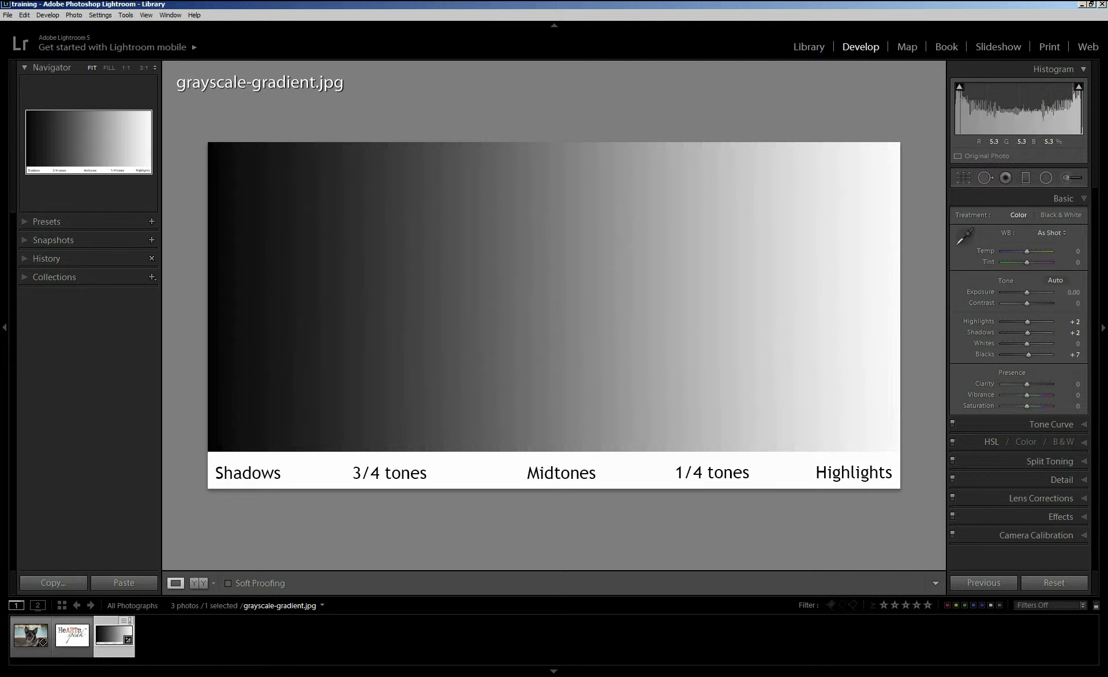
{"action": "left_click", "coordinate": [205, 364]}
{"action": "left_click", "coordinate": [1007, 276]}
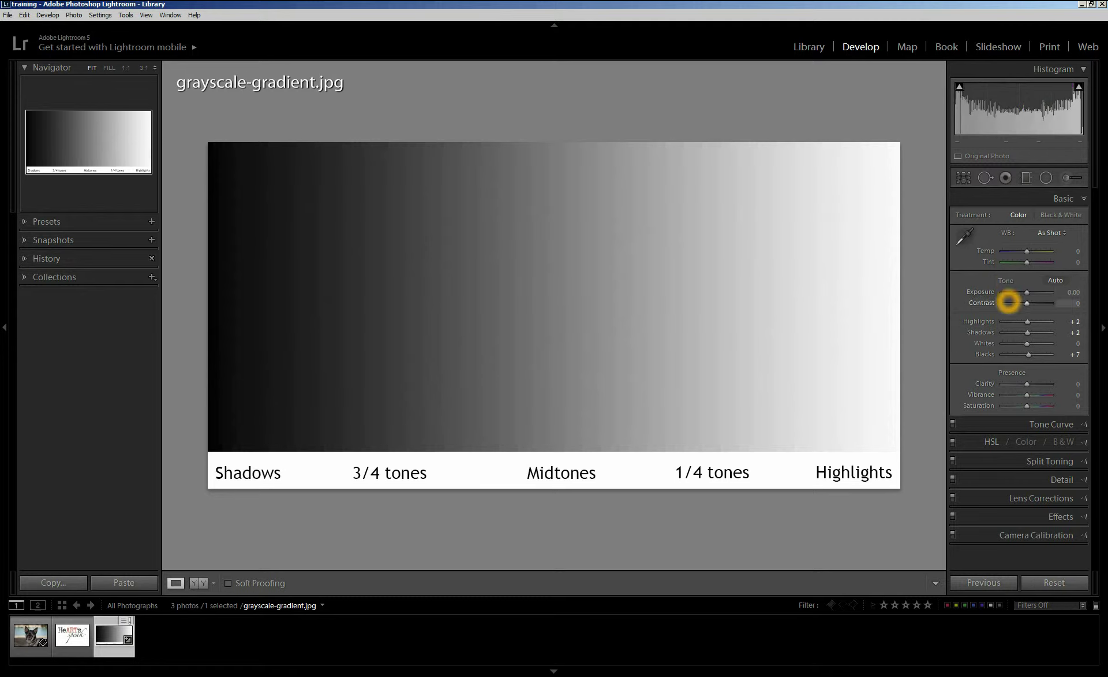
{"action": "left_click", "coordinate": [1008, 279]}
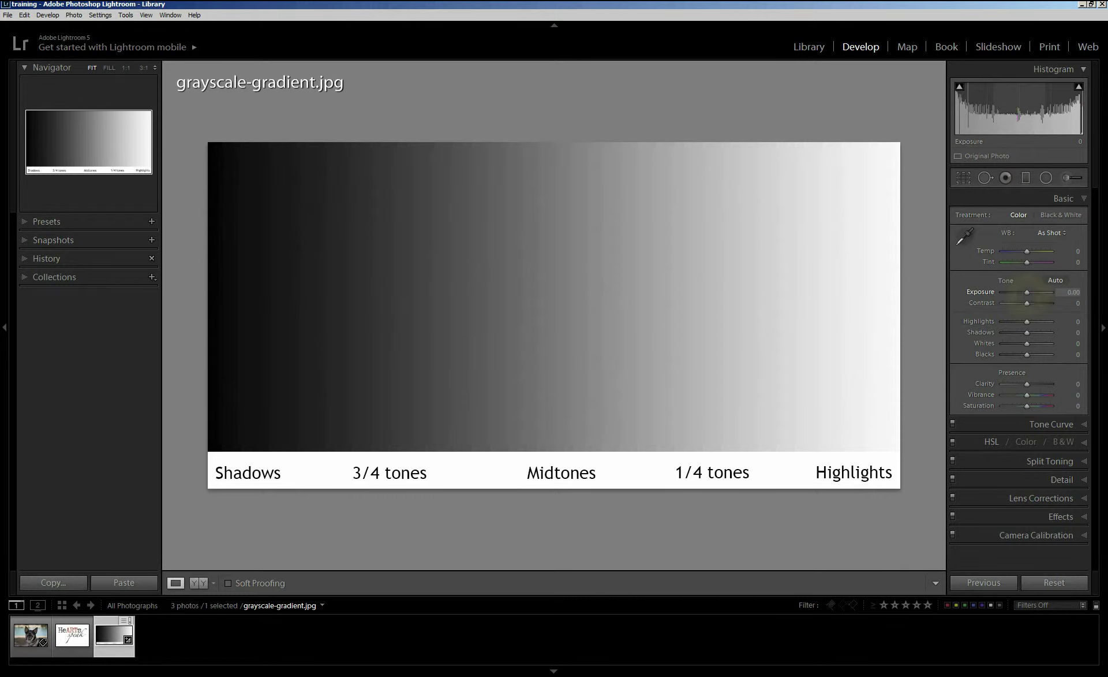
Step: Raise the gradient's exposure to +0.83 and turn on the shadow and highlight clipping warnings
{"action": "left_click_drag", "start_coordinate": [1027, 292], "coordinate": [1032, 293]}
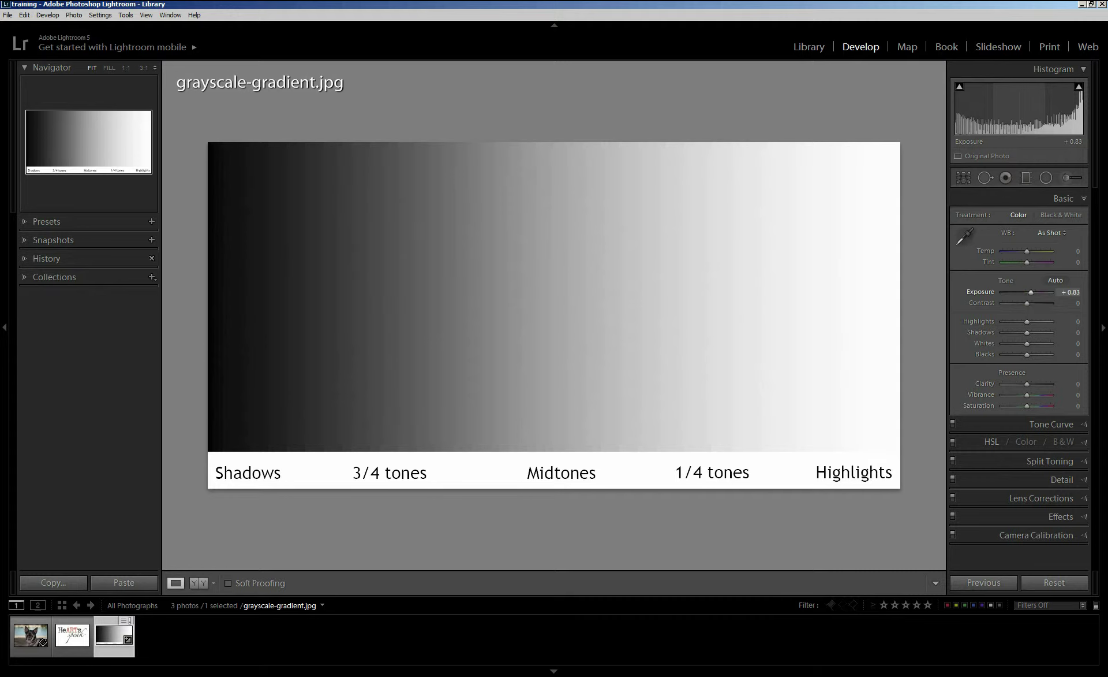
{"action": "key", "text": "j"}
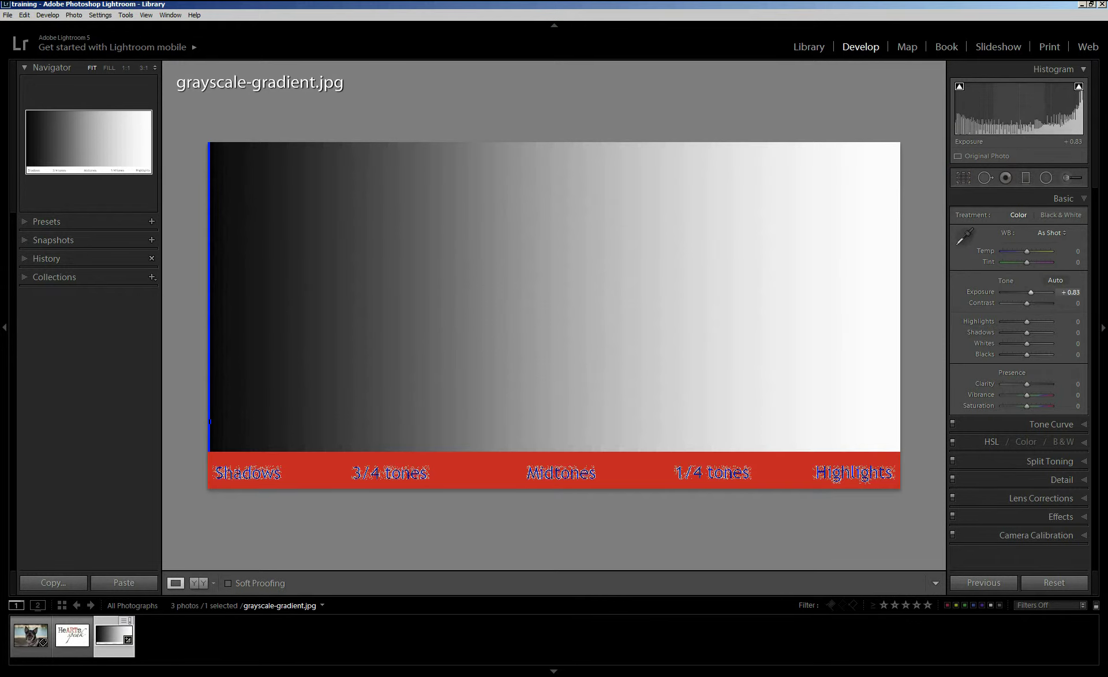
{"action": "left_click", "coordinate": [1031, 292]}
{"action": "left_click", "coordinate": [931, 98]}
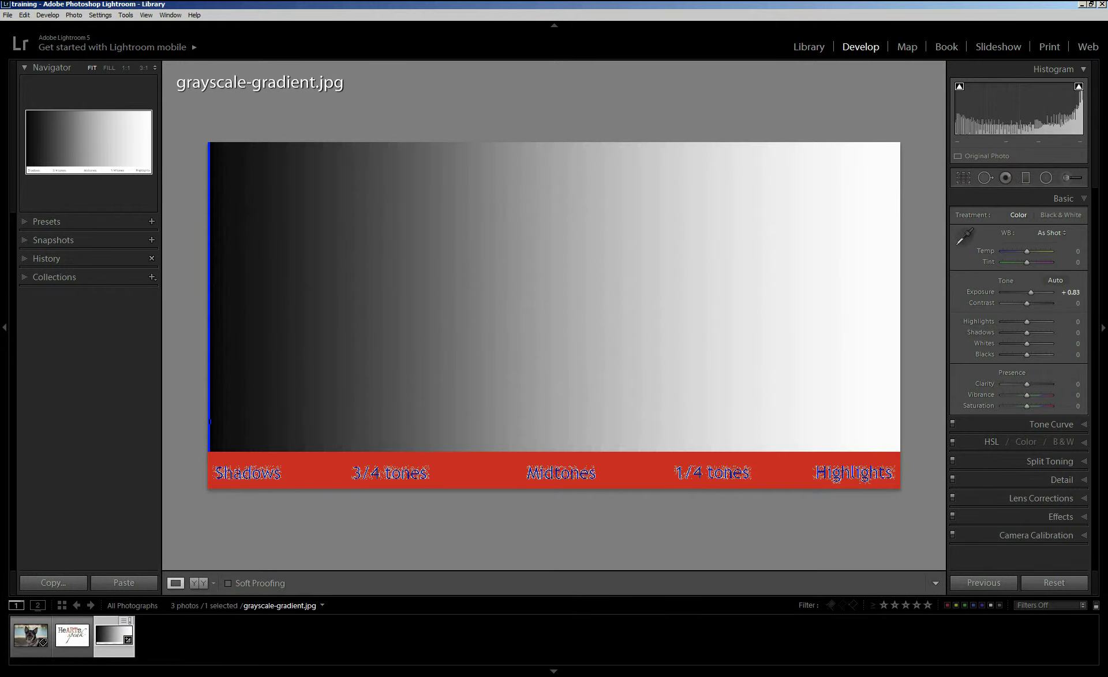
Step: Examine the clipping indicators and the clipped areas along the gradient's label strip, and turn the warnings off
{"action": "left_click", "coordinate": [960, 86]}
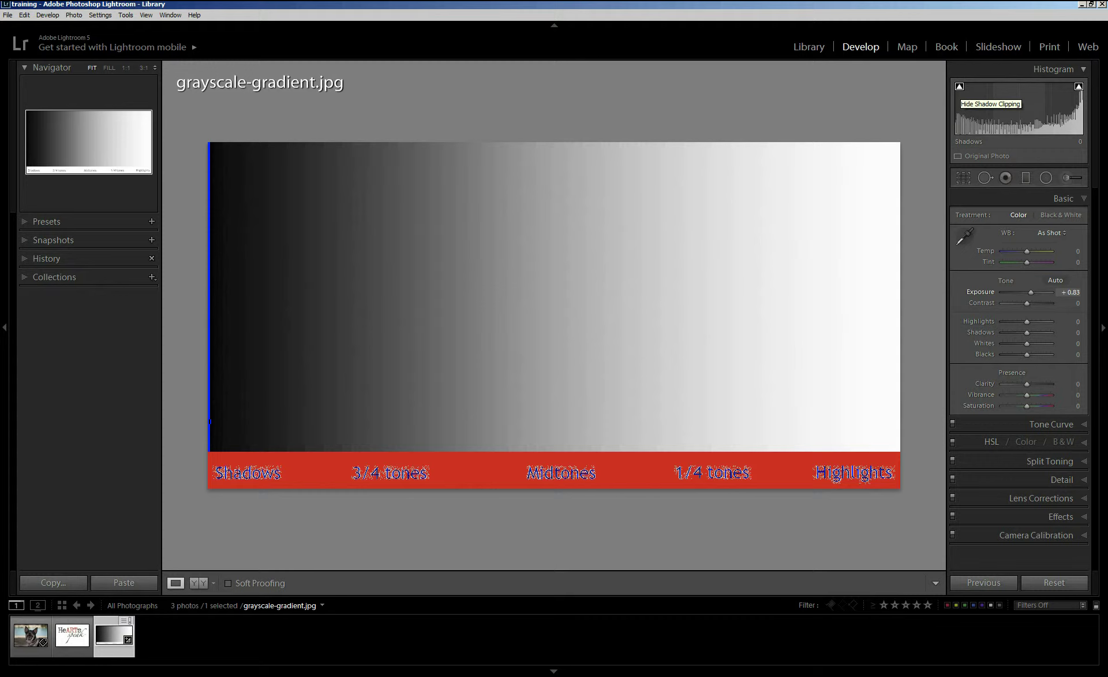
{"action": "left_click", "coordinate": [1080, 88]}
{"action": "left_click", "coordinate": [960, 86]}
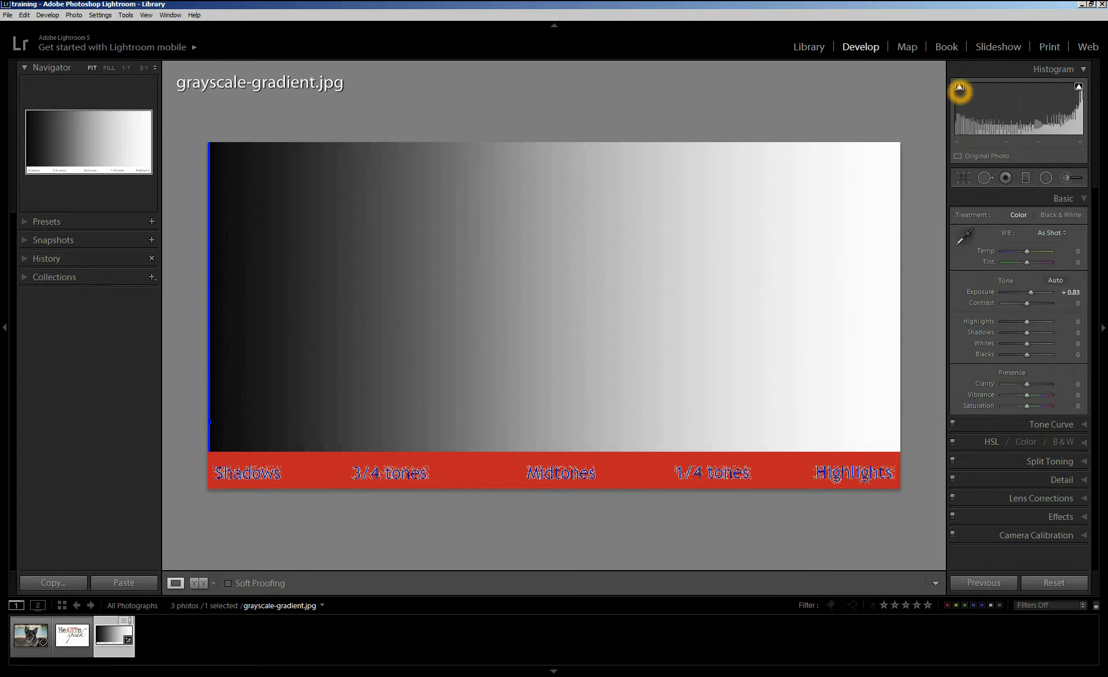
{"action": "left_click", "coordinate": [646, 460]}
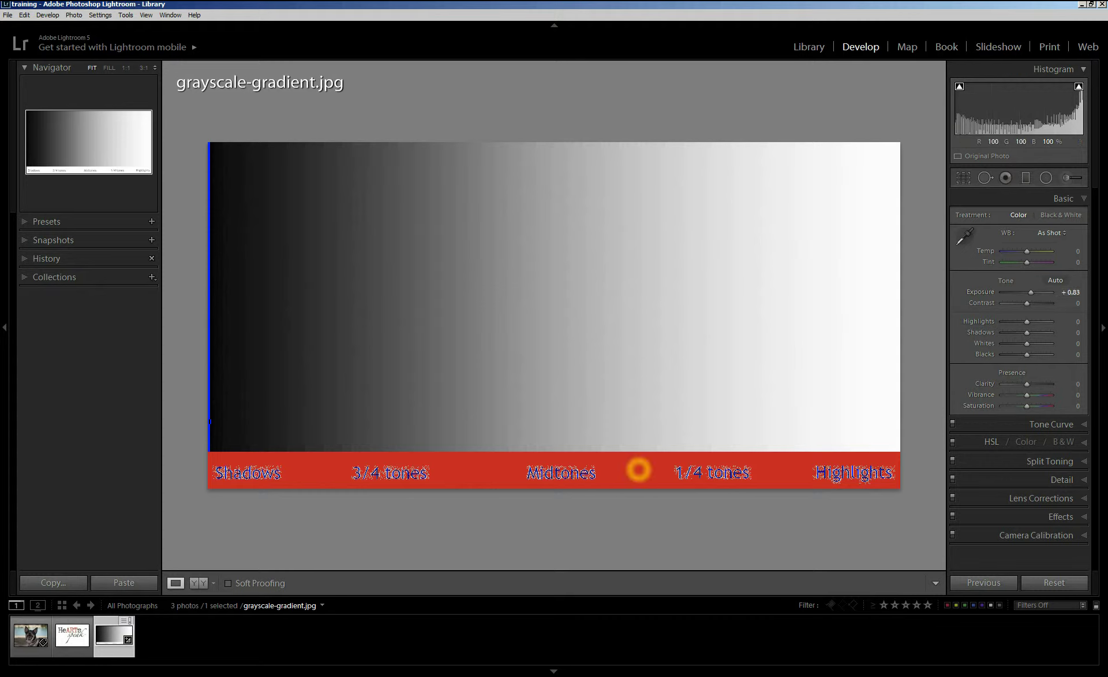
{"action": "left_click", "coordinate": [639, 469]}
{"action": "left_click", "coordinate": [786, 469]}
{"action": "key", "text": "j"}
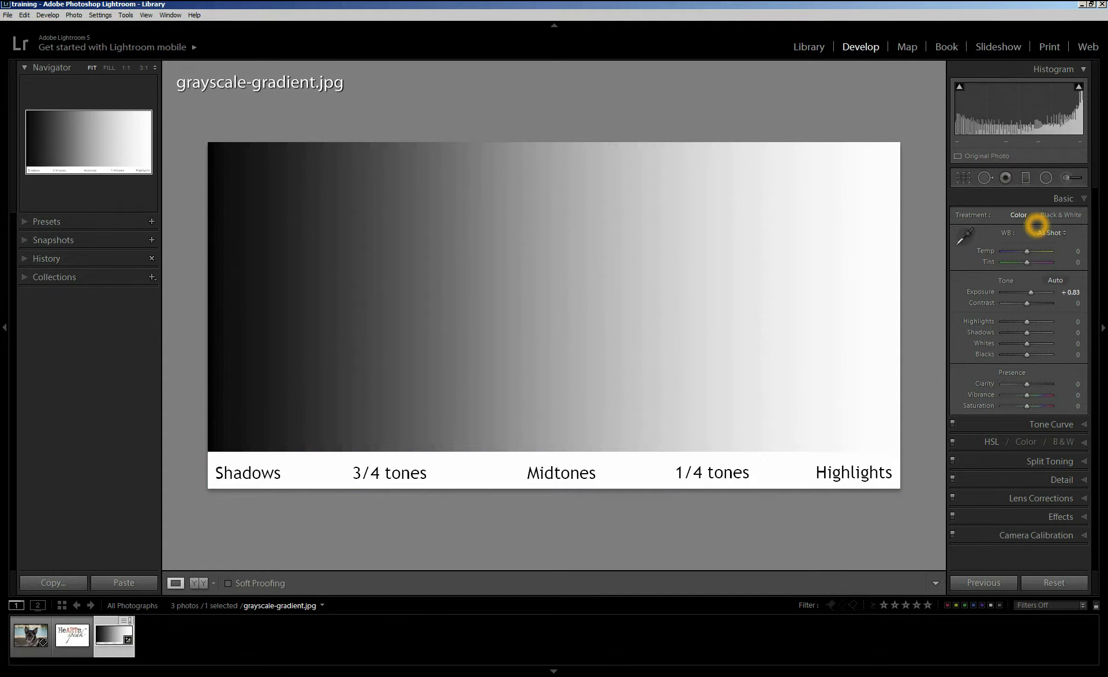
Step: Try a different exposure on the gradient and reset Exposure to 0
{"action": "left_click", "coordinate": [1031, 293]}
{"action": "left_click_drag", "start_coordinate": [1031, 292], "coordinate": [986, 292]}
{"action": "double_click", "coordinate": [985, 292]}
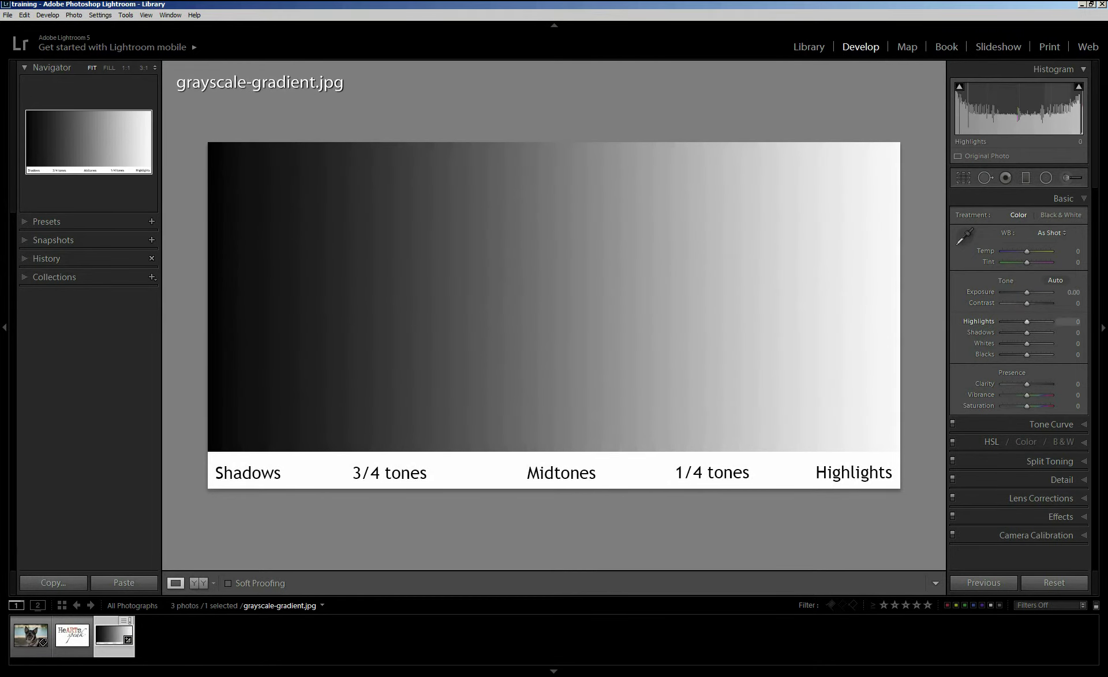
Step: Lower the gradient's contrast to -100 and reset it to 0
{"action": "left_click_drag", "start_coordinate": [1027, 303], "coordinate": [946, 305]}
{"action": "left_click", "coordinate": [959, 312]}
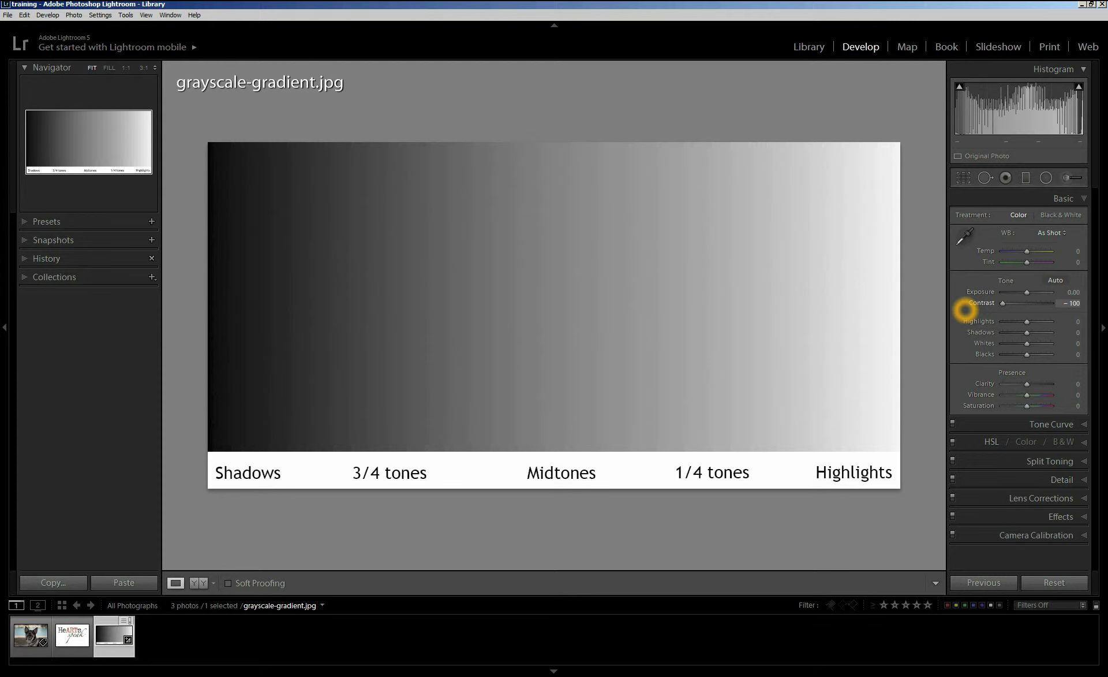
{"action": "double_click", "coordinate": [1023, 304]}
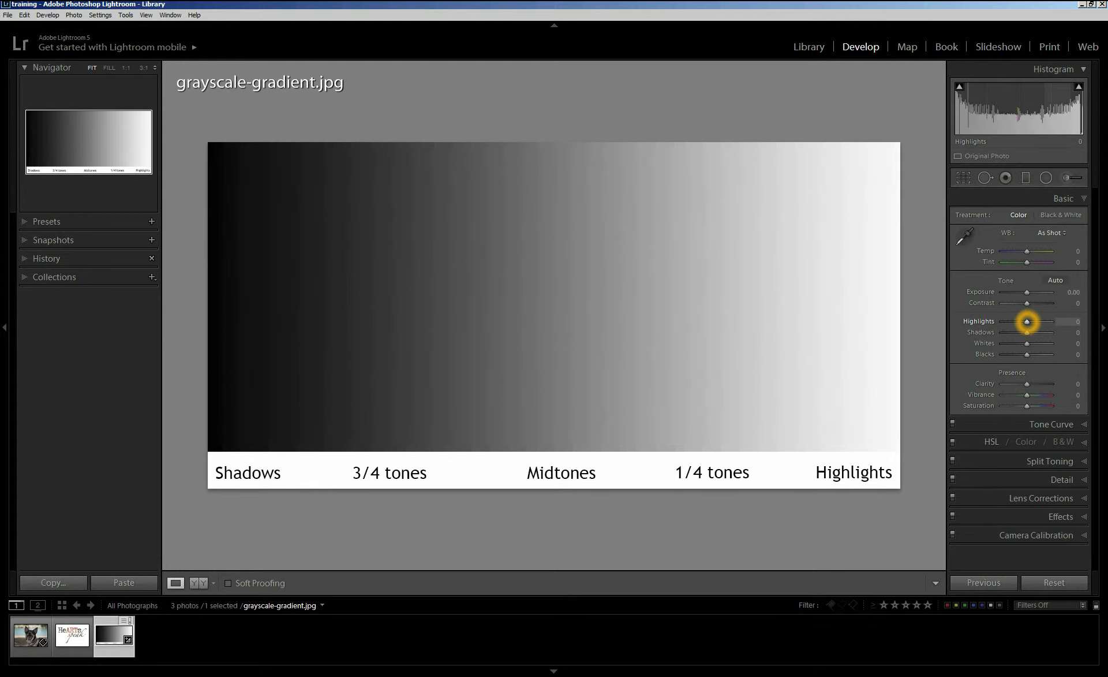
Step: Try the Highlights and Whites adjustments on the gradient, leaving both at 0 with the clipping warnings off
{"action": "double_click", "coordinate": [982, 321]}
{"action": "mouse_move", "coordinate": [1028, 321]}
{"action": "left_mouse_down"}
{"action": "mouse_move", "coordinate": [995, 321]}
{"action": "mouse_move", "coordinate": [1051, 321]}
{"action": "mouse_move", "coordinate": [1027, 321]}
{"action": "left_mouse_up"}
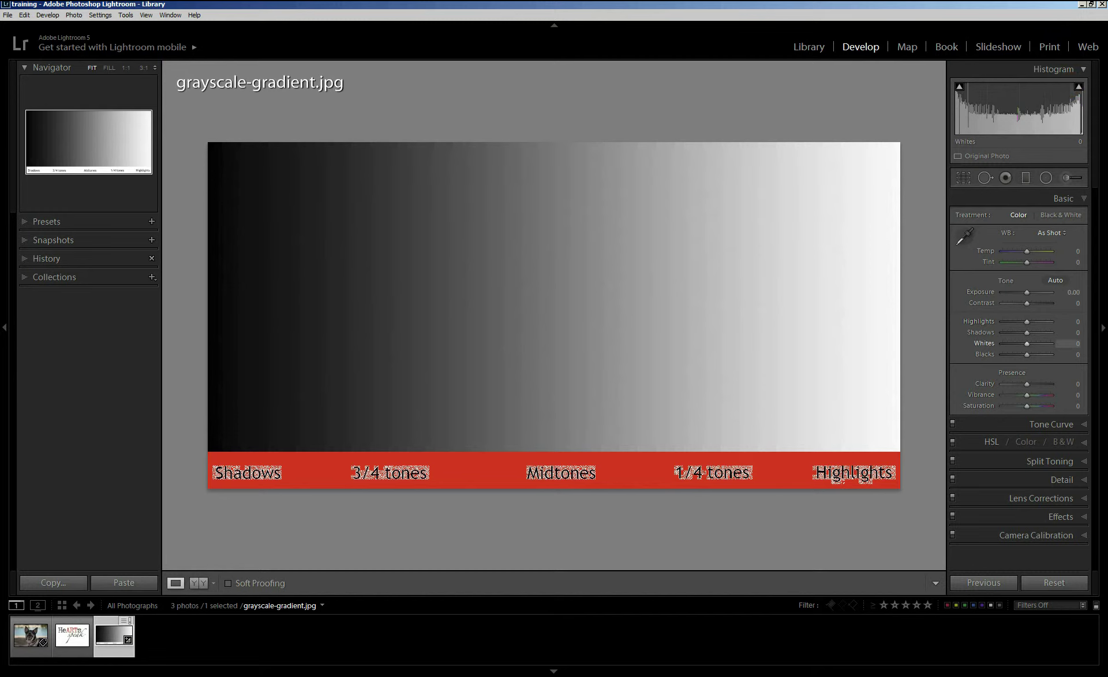
{"action": "key", "text": "j"}
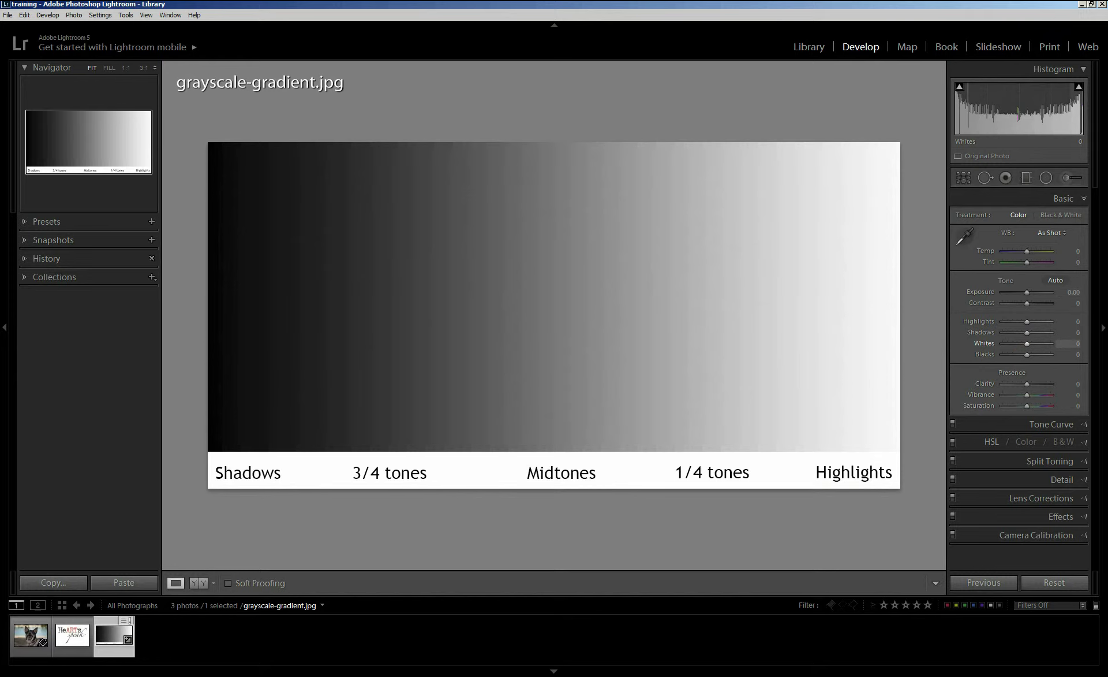
{"action": "mouse_move", "coordinate": [1027, 344]}
{"action": "left_mouse_down"}
{"action": "mouse_move", "coordinate": [1002, 343]}
{"action": "mouse_move", "coordinate": [1076, 342]}
{"action": "mouse_move", "coordinate": [995, 350]}
{"action": "mouse_move", "coordinate": [1029, 344]}
{"action": "left_mouse_up"}
Step: Raise the gradient's shadows to +48, reset them to 0, and try the Blacks adjustment
{"action": "mouse_move", "coordinate": [1027, 332]}
{"action": "left_mouse_down"}
{"action": "mouse_move", "coordinate": [1049, 331]}
{"action": "mouse_move", "coordinate": [1014, 332]}
{"action": "mouse_move", "coordinate": [1039, 332]}
{"action": "left_mouse_up"}
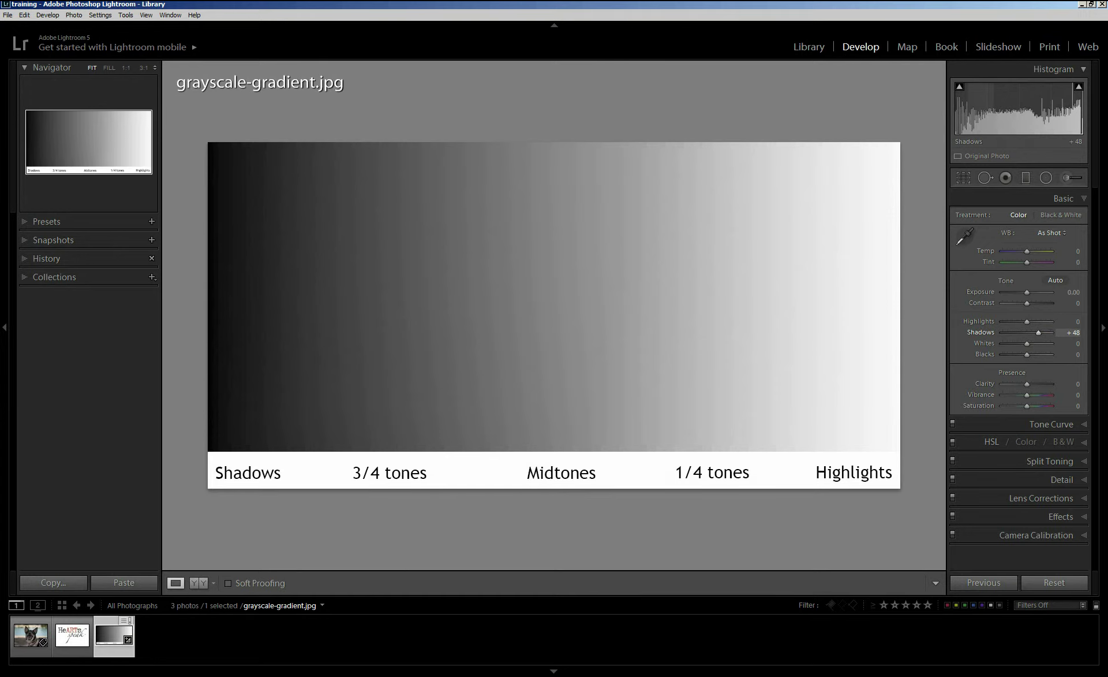
{"action": "double_click", "coordinate": [1033, 333]}
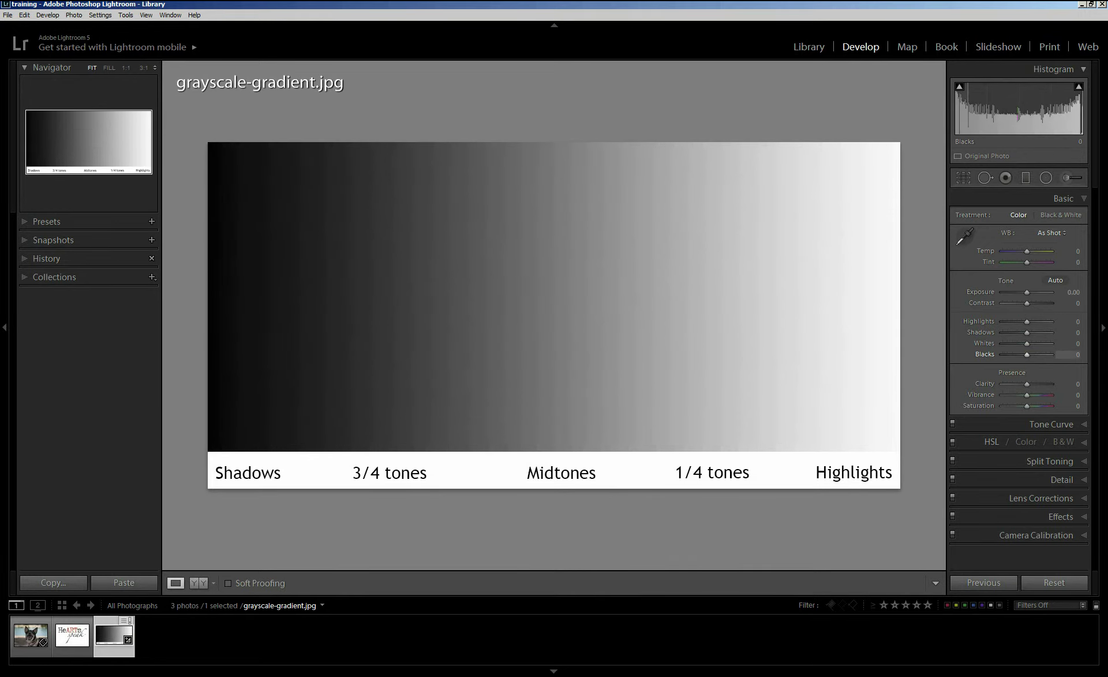
{"action": "mouse_move", "coordinate": [1027, 354]}
{"action": "left_mouse_down"}
{"action": "mouse_move", "coordinate": [1046, 354]}
{"action": "mouse_move", "coordinate": [970, 367]}
{"action": "mouse_move", "coordinate": [1057, 354]}
{"action": "mouse_move", "coordinate": [1028, 365]}
{"action": "left_mouse_up"}
Step: Open the dog photo _19A6634.CR2 and warm its white balance temperature to 6167
{"action": "left_click", "coordinate": [35, 635]}
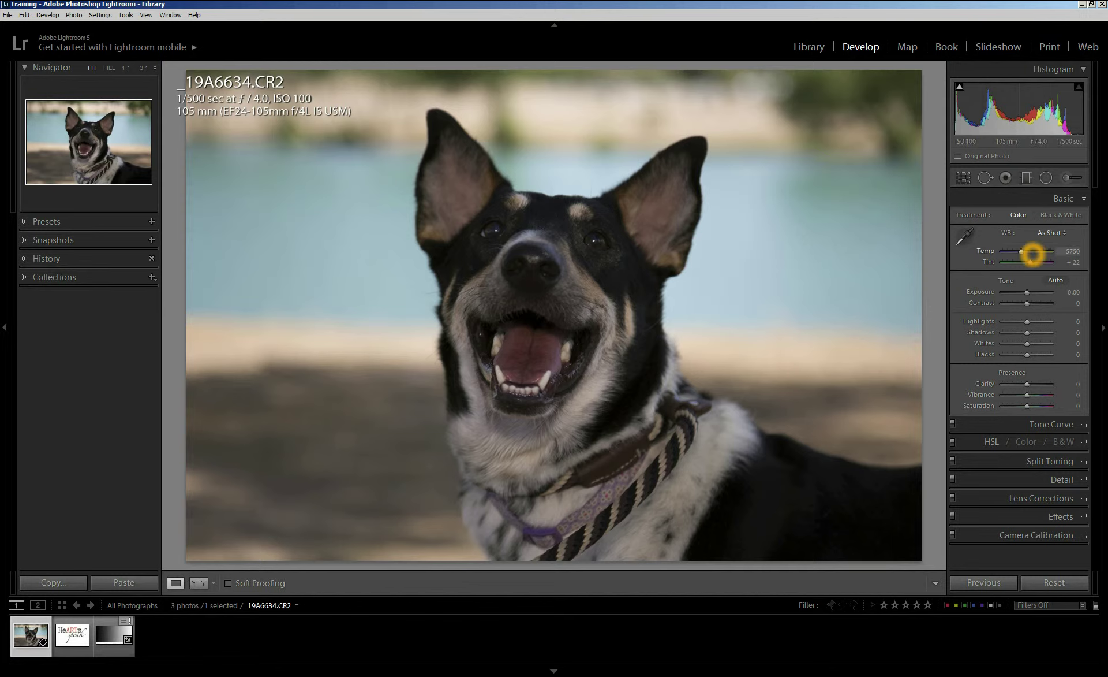
{"action": "left_click_drag", "start_coordinate": [1022, 251], "coordinate": [1023, 251]}
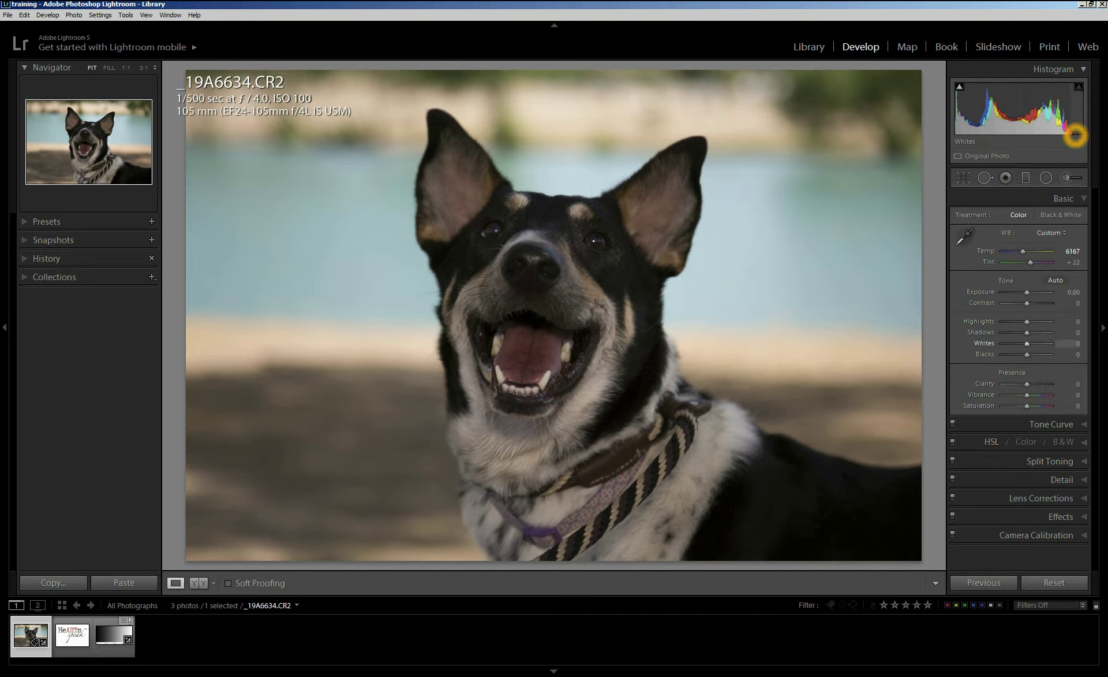
Step: Check the white end of the histogram and raise the dog photo's exposure to +1.07
{"action": "left_click", "coordinate": [1083, 136]}
{"action": "left_click", "coordinate": [1086, 136]}
{"action": "left_click", "coordinate": [1083, 136]}
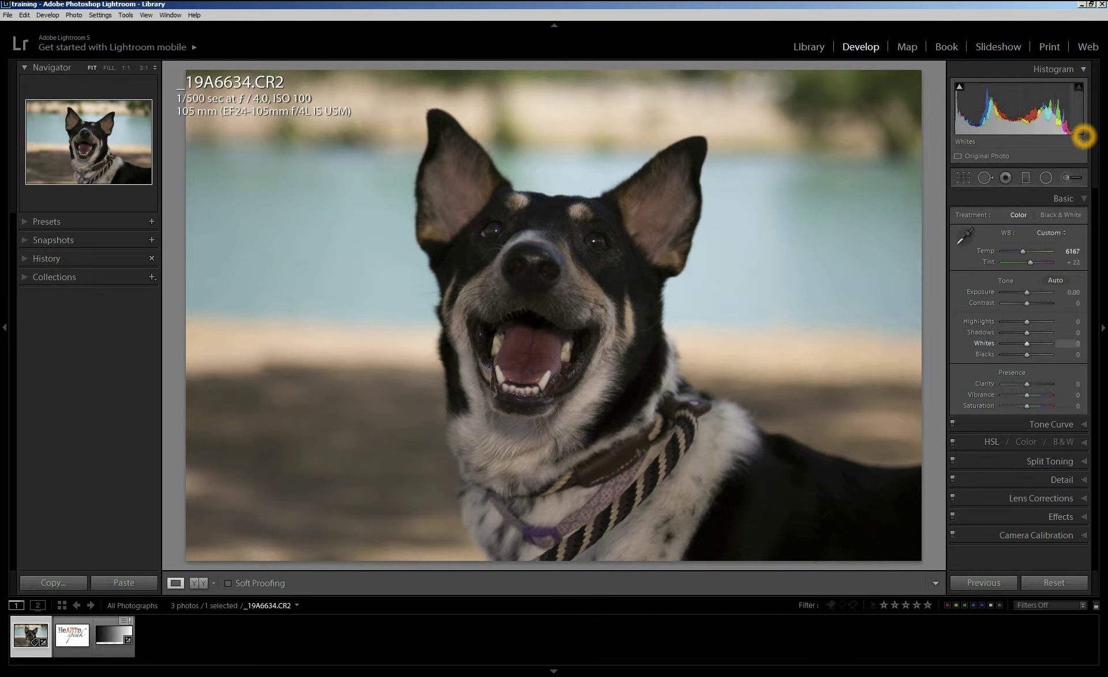
{"action": "left_click", "coordinate": [1077, 138]}
{"action": "left_click", "coordinate": [1073, 136]}
{"action": "left_click", "coordinate": [1028, 293]}
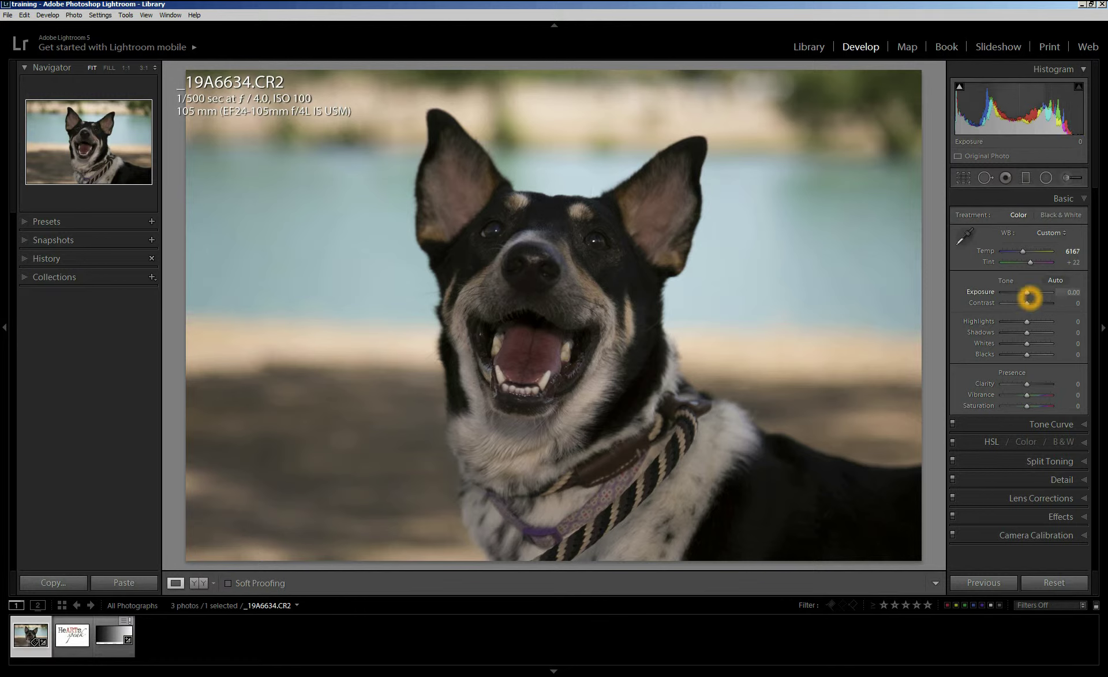
{"action": "left_click_drag", "start_coordinate": [1027, 293], "coordinate": [1031, 294]}
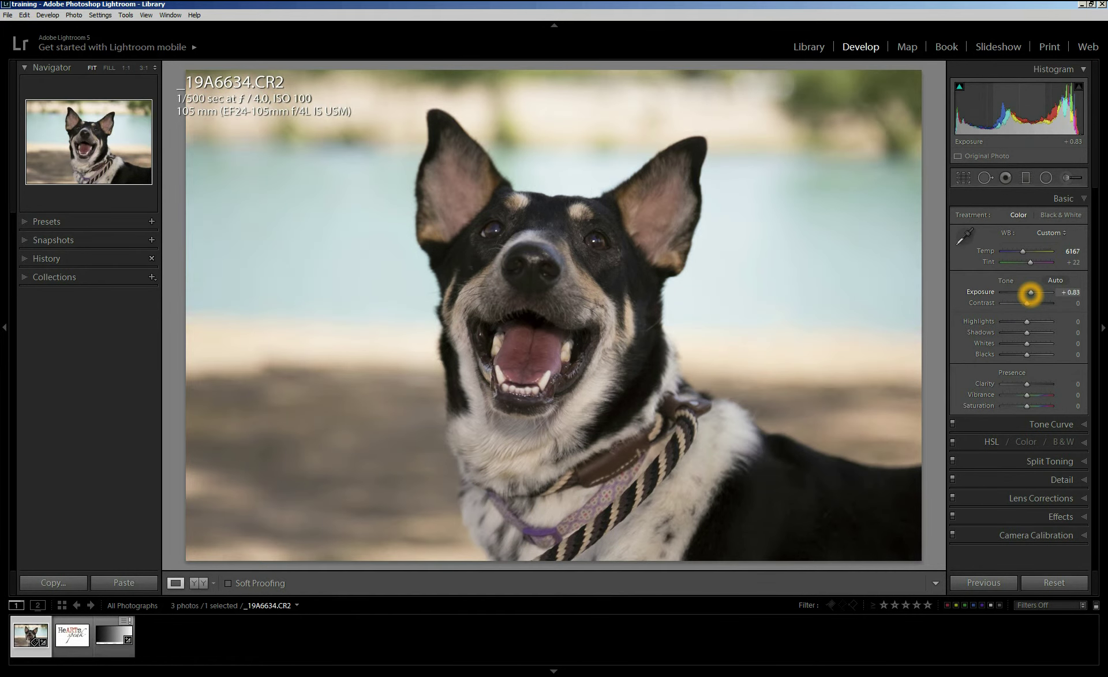
{"action": "left_click_drag", "start_coordinate": [1031, 292], "coordinate": [1033, 294]}
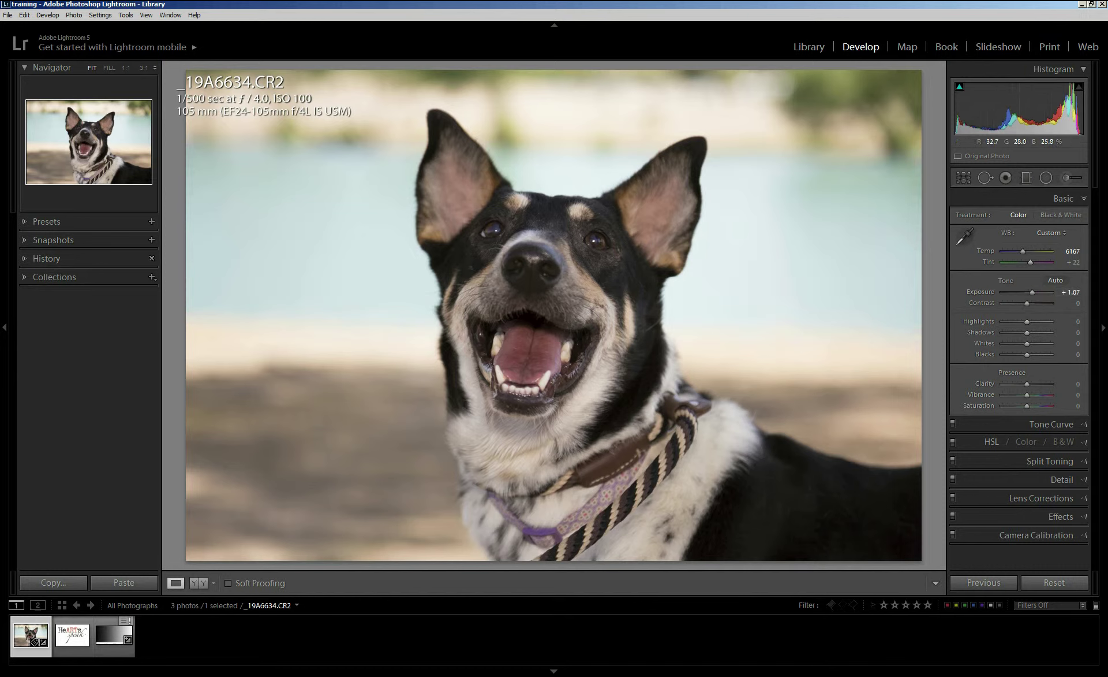
Step: Examine the brightness of the dog's eyes and dark facial fur against the exposure and contrast settings
{"action": "left_click", "coordinate": [525, 220]}
{"action": "left_click", "coordinate": [473, 272]}
{"action": "left_click", "coordinate": [474, 281]}
{"action": "left_click", "coordinate": [570, 237]}
{"action": "left_click", "coordinate": [1023, 311]}
{"action": "left_click", "coordinate": [465, 270]}
{"action": "left_click", "coordinate": [464, 273]}
{"action": "left_click", "coordinate": [494, 250]}
{"action": "left_click", "coordinate": [1053, 304]}
{"action": "left_click", "coordinate": [1055, 295]}
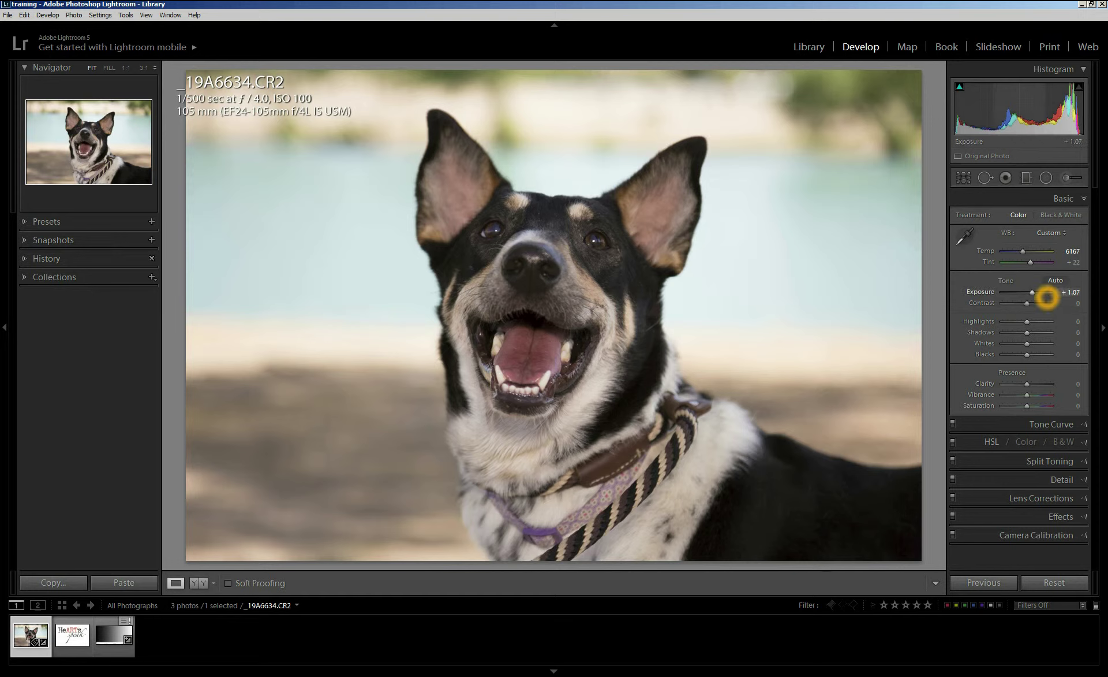
{"action": "left_click", "coordinate": [1044, 299]}
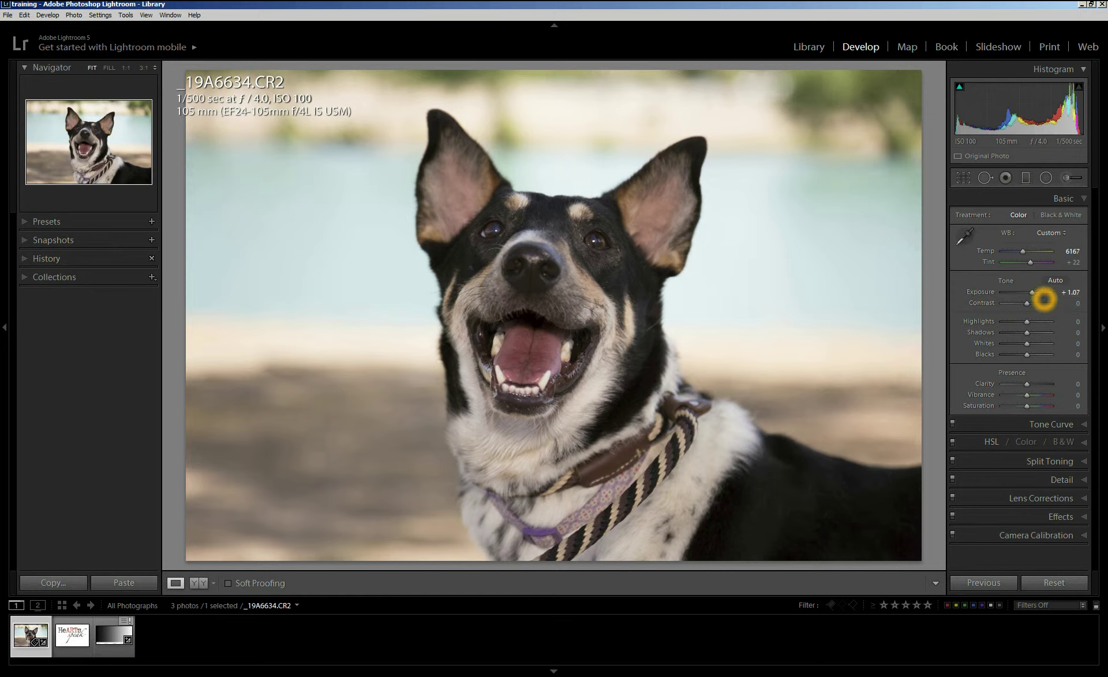
Step: Check shadow clipping in the dog's mouth at 1:1 zoom and return to the fitted view
{"action": "left_click", "coordinate": [959, 88]}
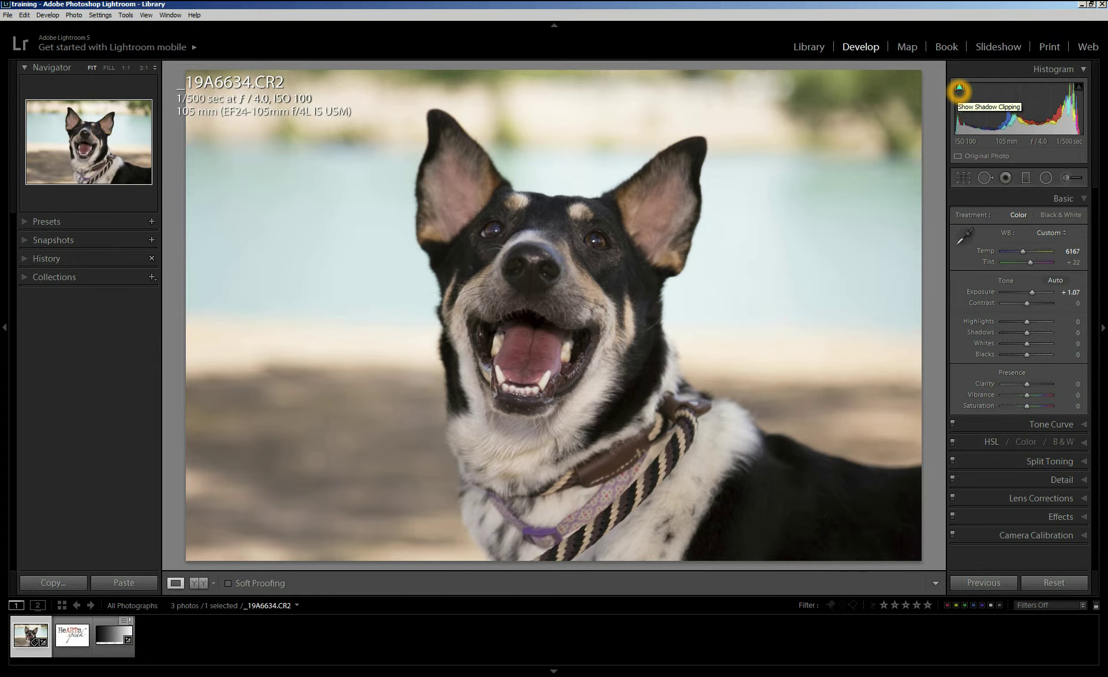
{"action": "left_click", "coordinate": [959, 87]}
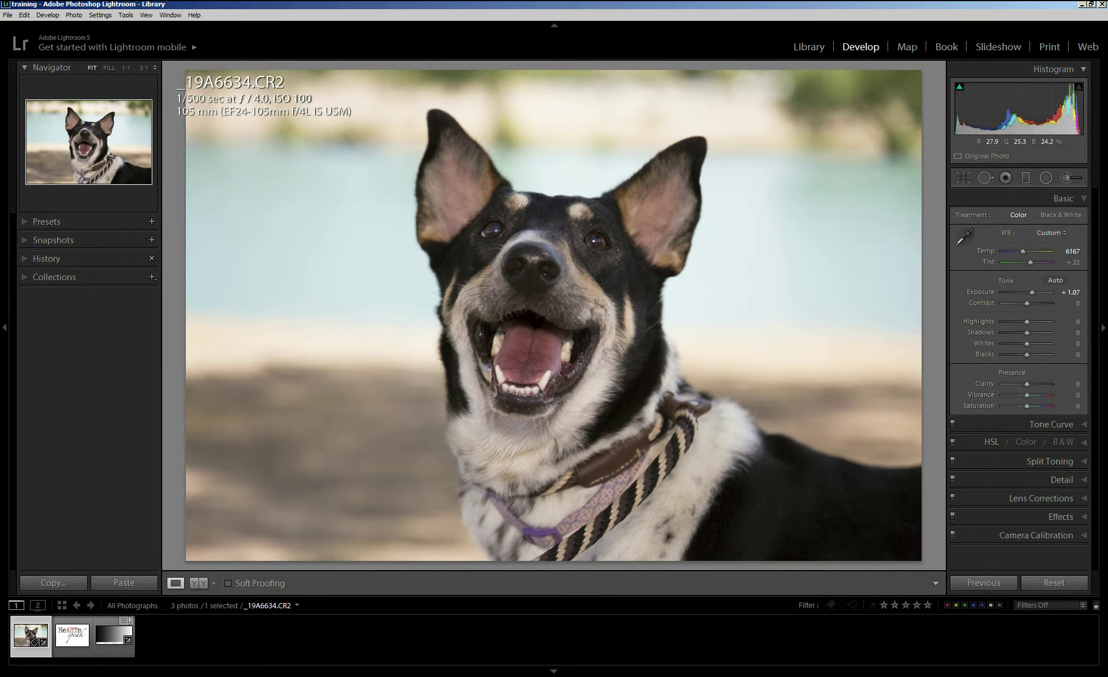
{"action": "left_click", "coordinate": [523, 322]}
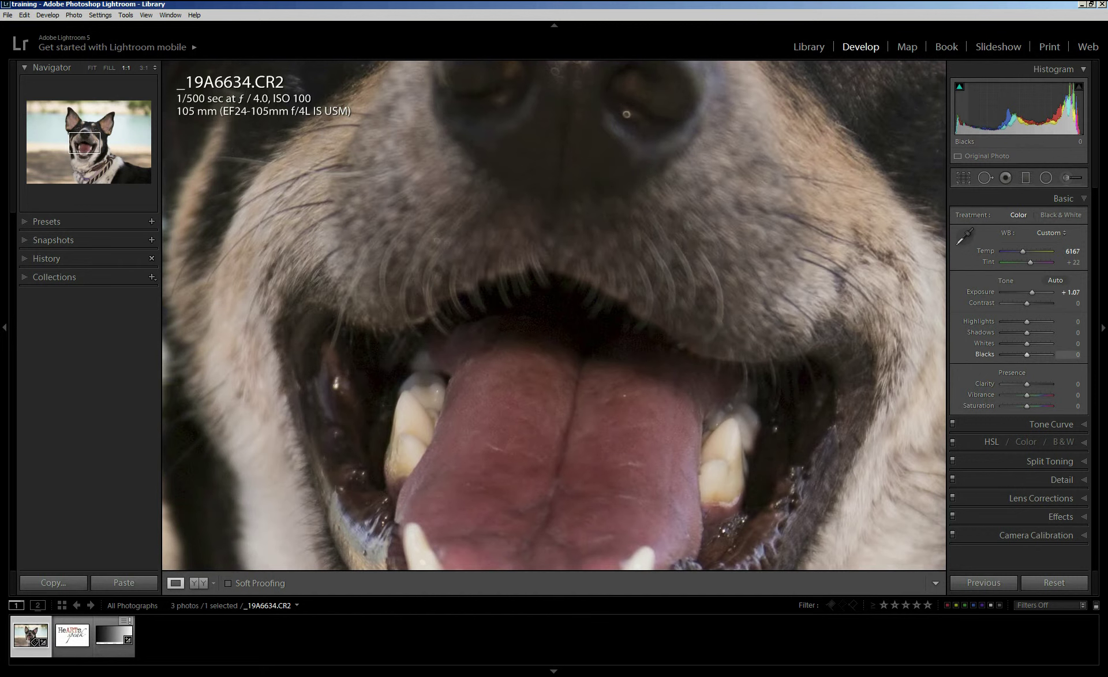
{"action": "left_click", "coordinate": [959, 86]}
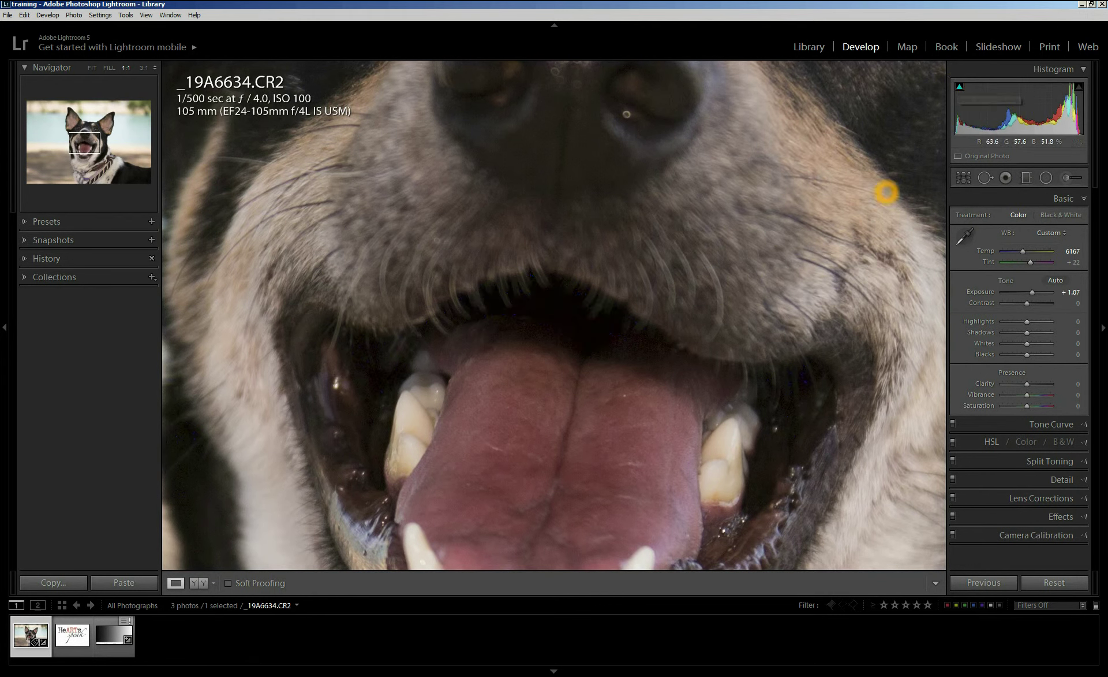
{"action": "left_click", "coordinate": [581, 345]}
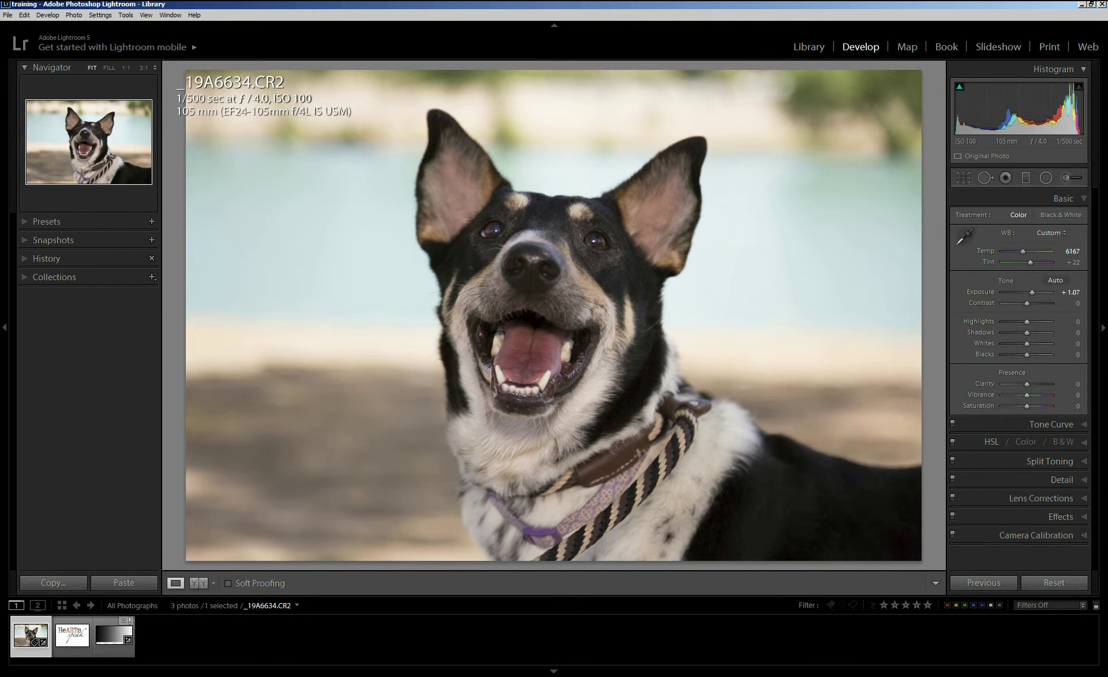
Step: Compare the originally imported dog photo with its exposure-adjusted version using the edit history
{"action": "left_click", "coordinate": [46, 258]}
{"action": "left_click", "coordinate": [43, 295]}
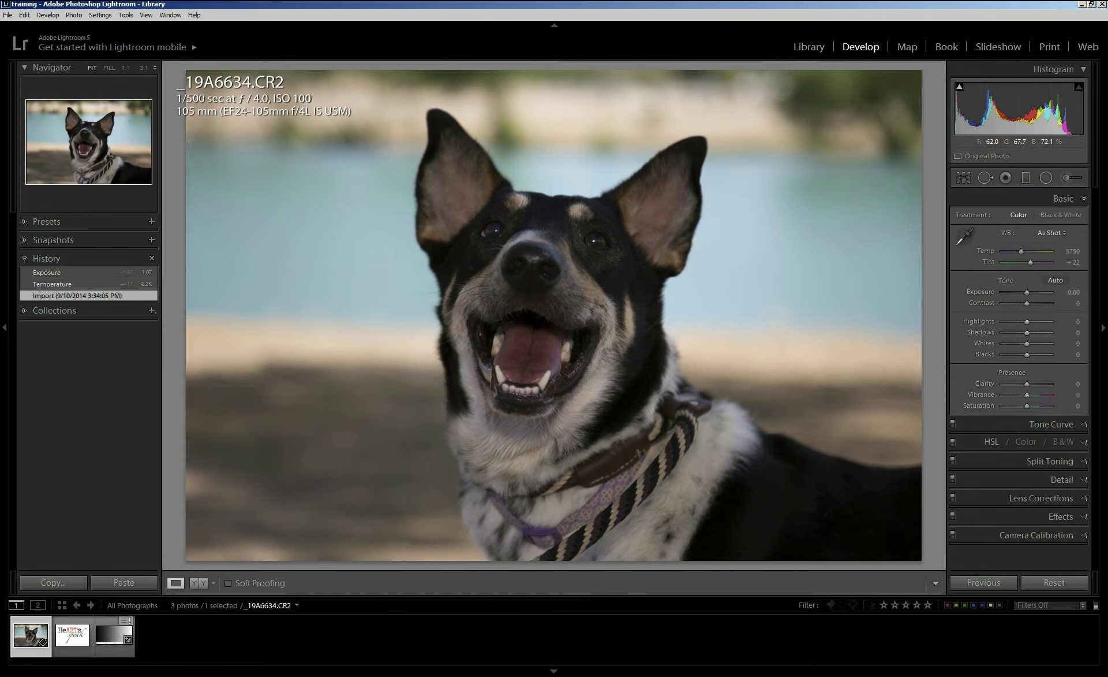
{"action": "left_click", "coordinate": [47, 272]}
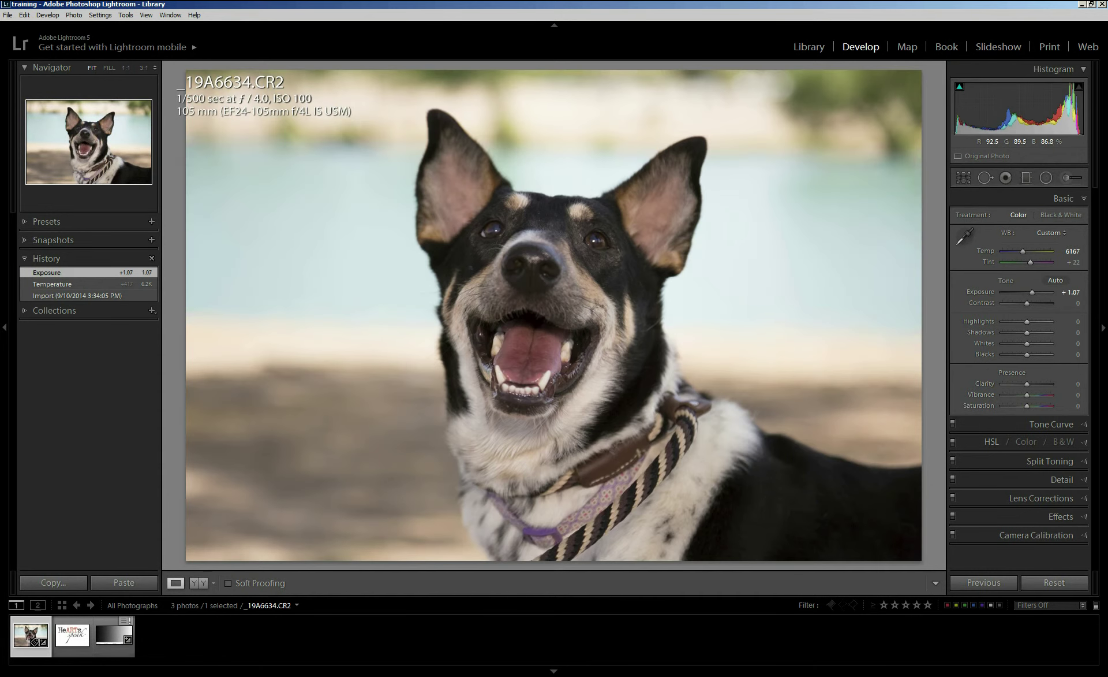
Step: Lower the dog photo's highlights to -50 and raise its shadows to +36
{"action": "left_click_drag", "start_coordinate": [1027, 321], "coordinate": [1017, 322]}
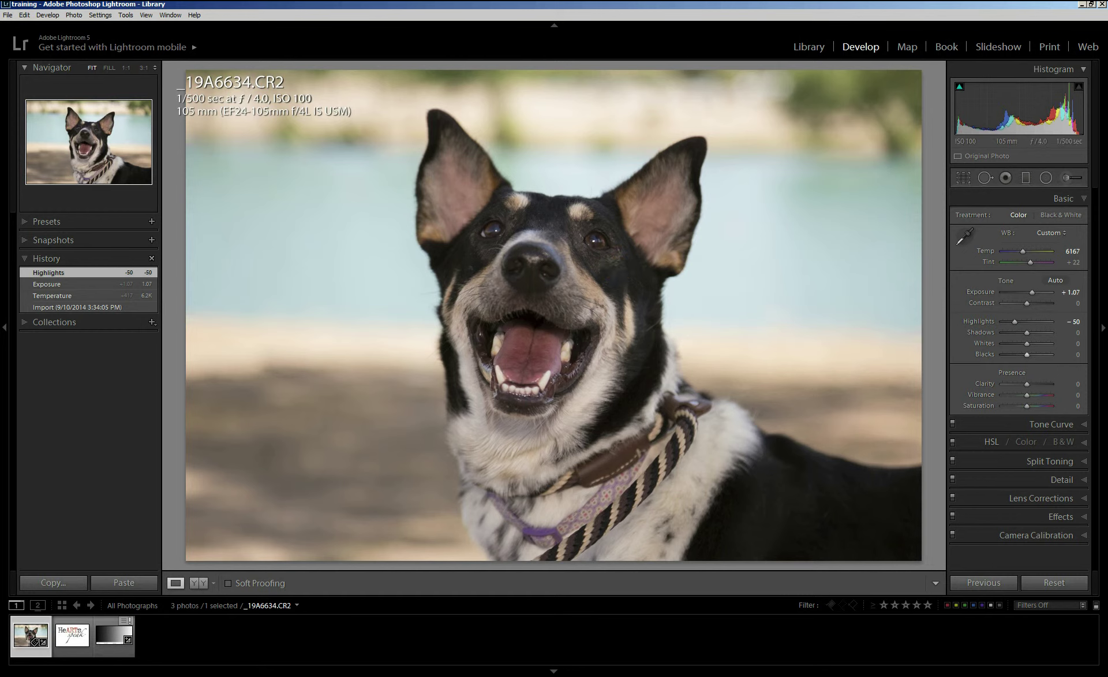
{"action": "left_click", "coordinate": [1027, 333]}
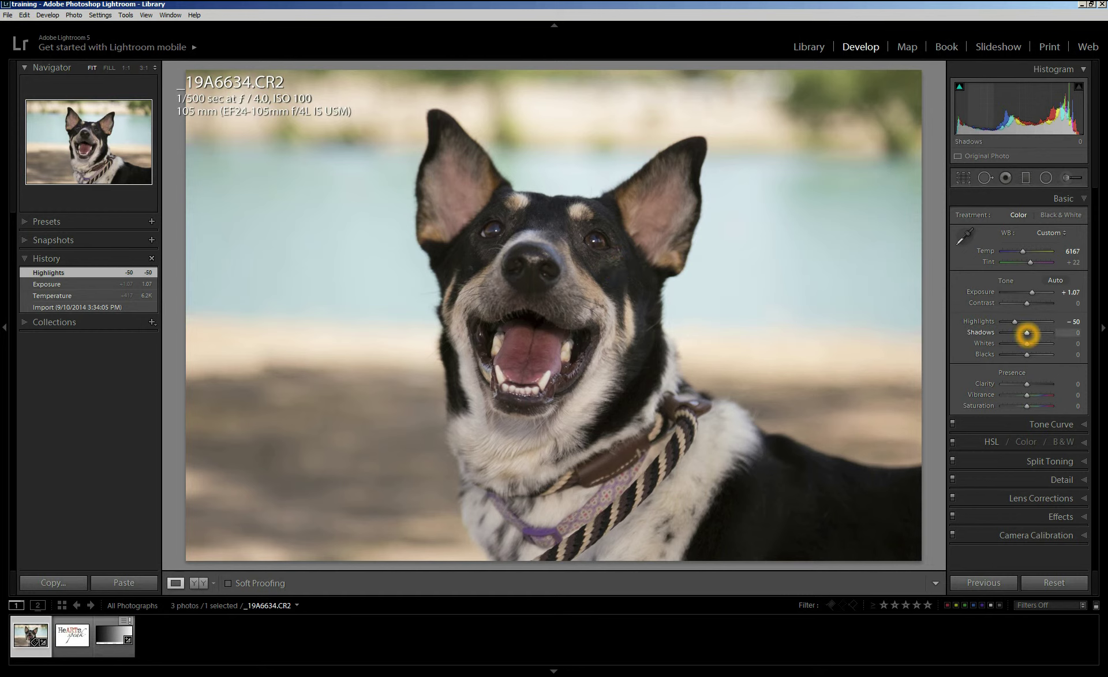
{"action": "left_click_drag", "start_coordinate": [1027, 333], "coordinate": [1036, 333]}
Step: Try raising the dog photo's whites to +29
{"action": "left_click", "coordinate": [1027, 343]}
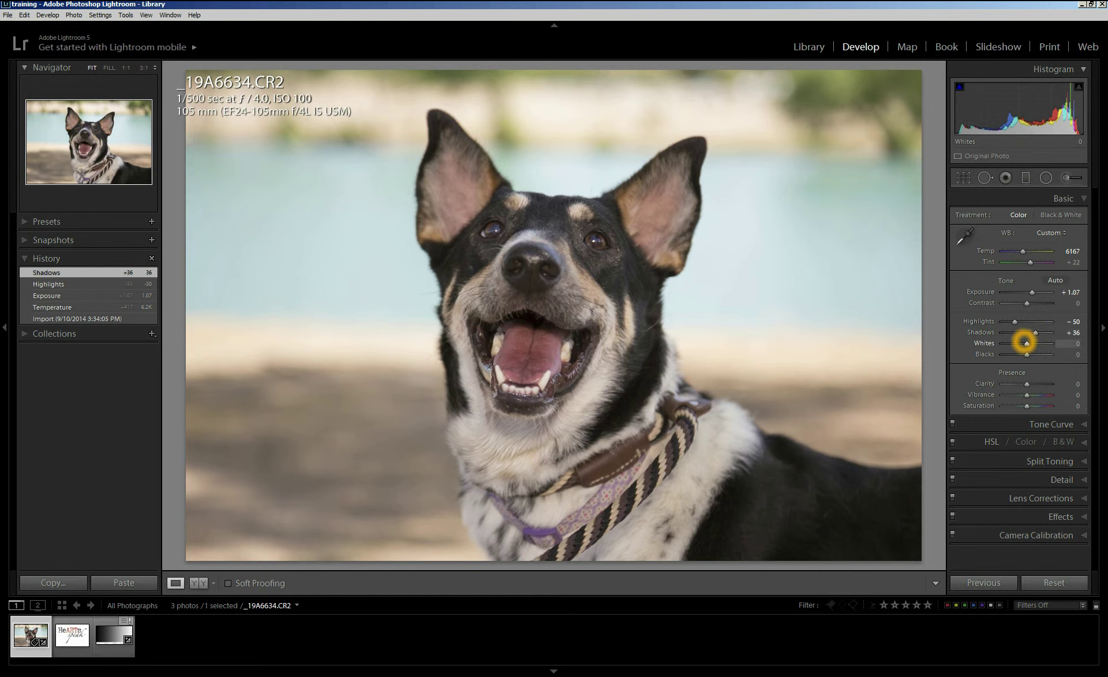
{"action": "left_click", "coordinate": [1027, 354]}
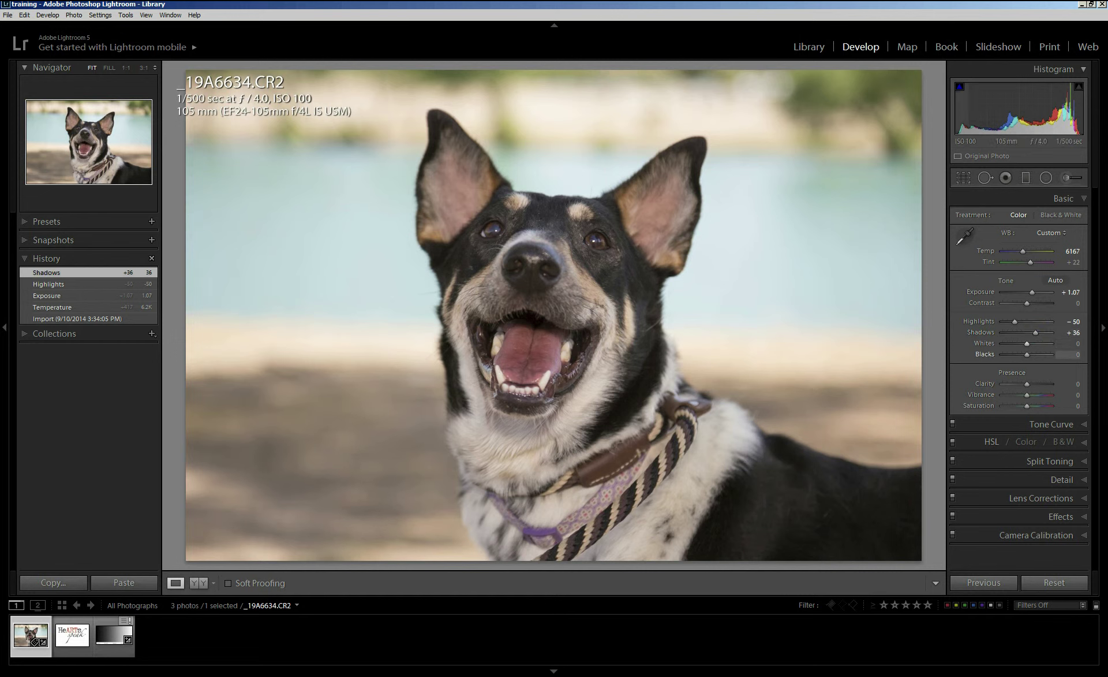
{"action": "left_click", "coordinate": [1027, 344]}
{"action": "mouse_move", "coordinate": [1027, 344]}
{"action": "left_mouse_down"}
{"action": "mouse_move", "coordinate": [1016, 344]}
{"action": "mouse_move", "coordinate": [1034, 344]}
{"action": "left_mouse_up"}
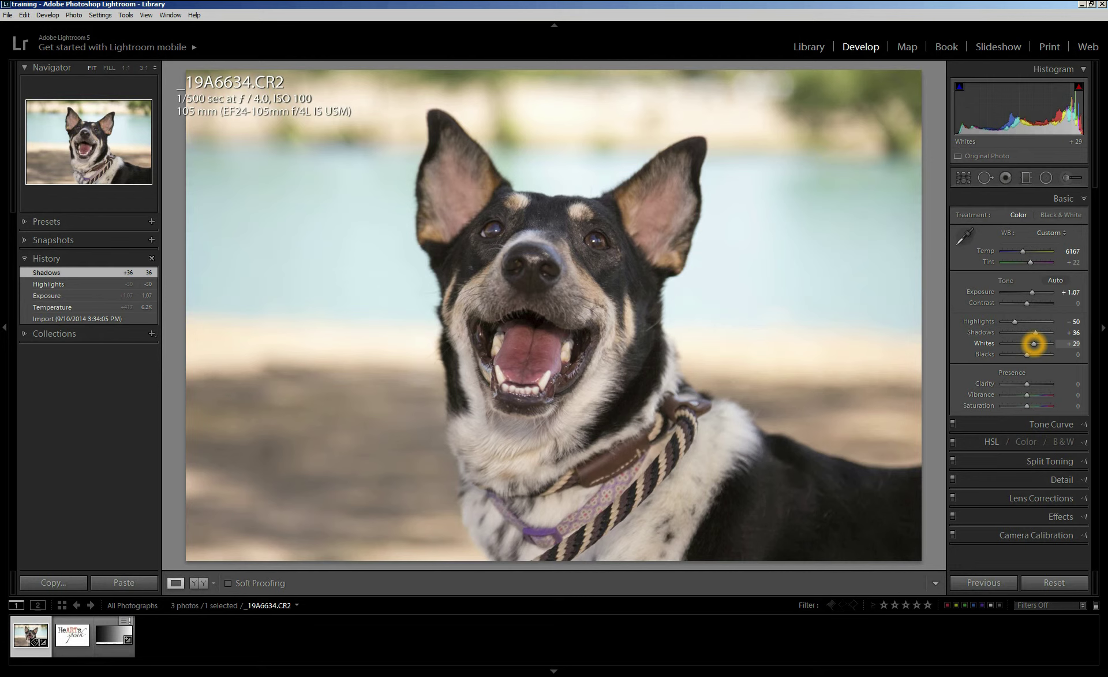
{"action": "left_click_drag", "start_coordinate": [1034, 344], "coordinate": [1034, 343]}
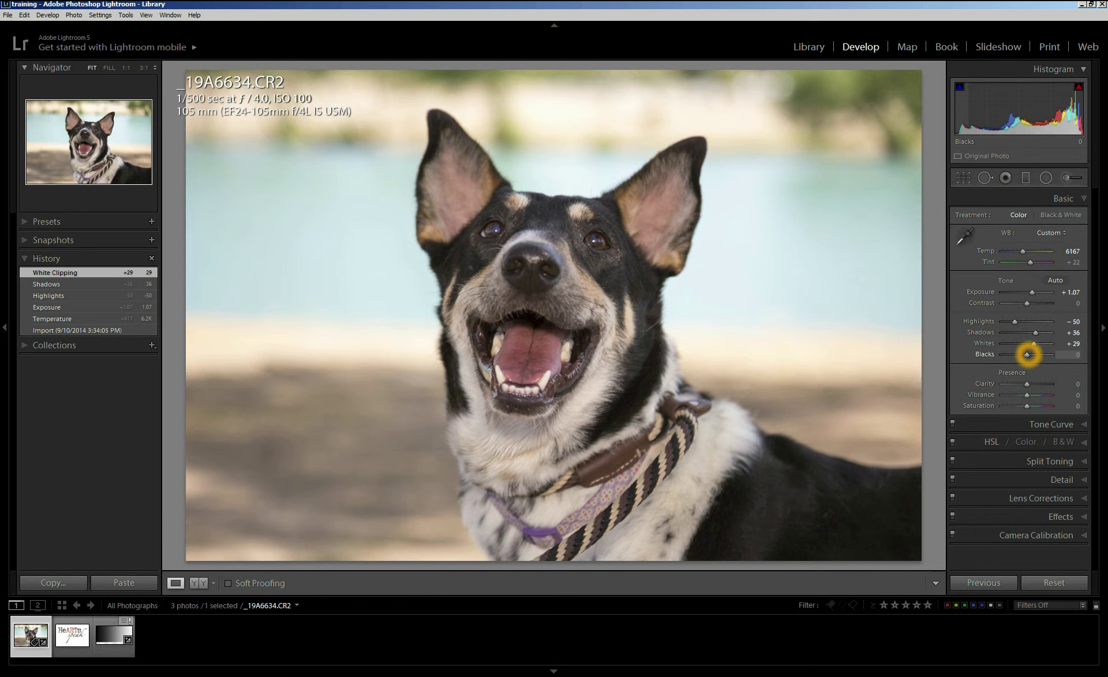
Step: Try the dog photo's blacks at -48, +24 and -24
{"action": "left_click_drag", "start_coordinate": [1027, 355], "coordinate": [1017, 354]}
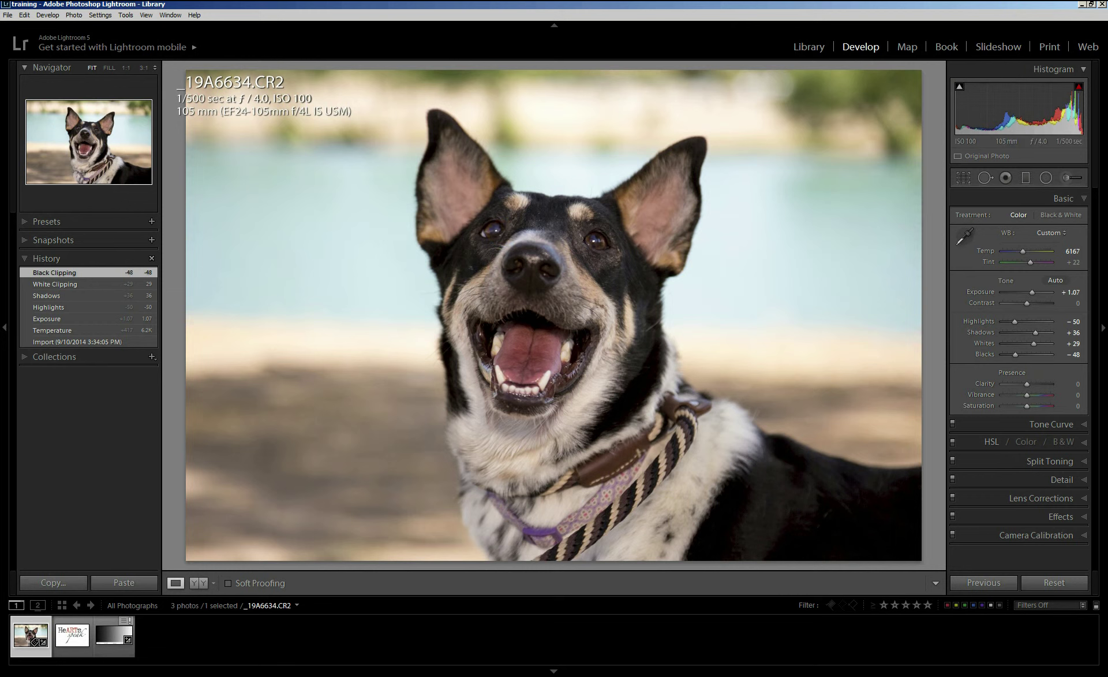
{"action": "left_click", "coordinate": [1016, 354]}
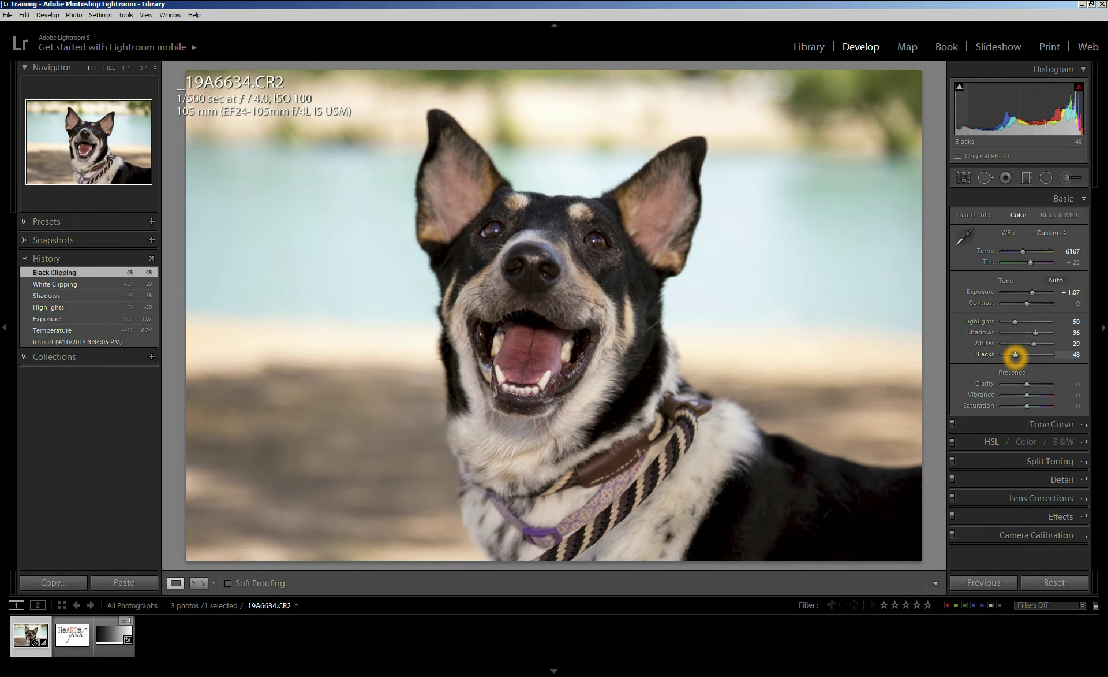
{"action": "left_click_drag", "start_coordinate": [1015, 354], "coordinate": [1032, 363]}
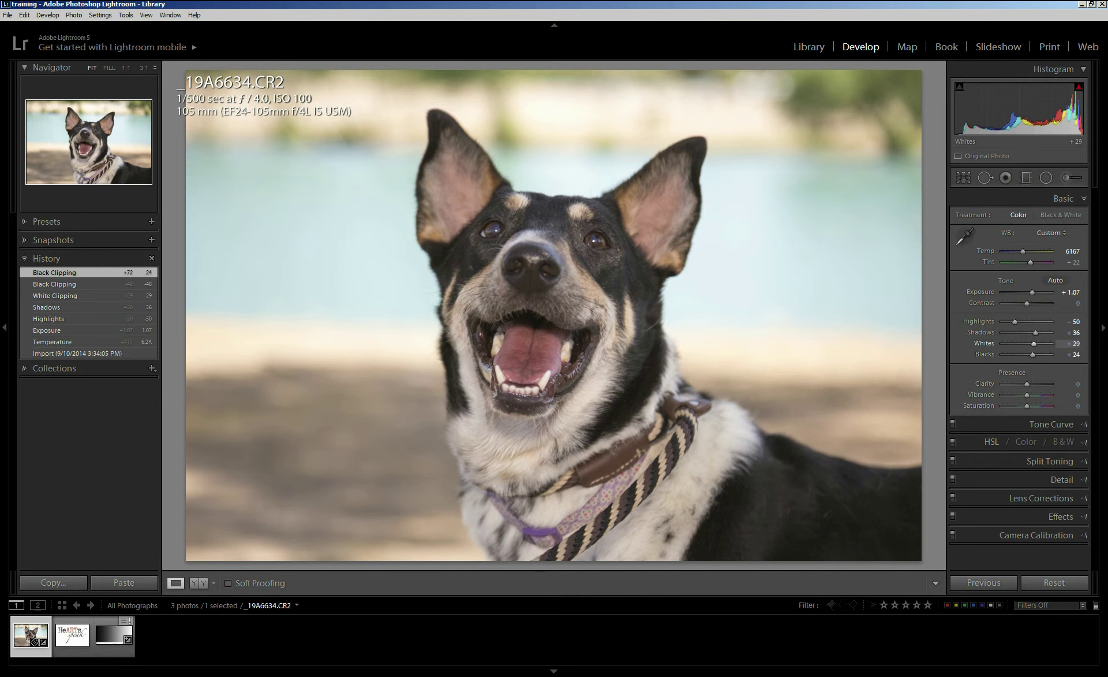
{"action": "left_click_drag", "start_coordinate": [1032, 354], "coordinate": [1022, 355]}
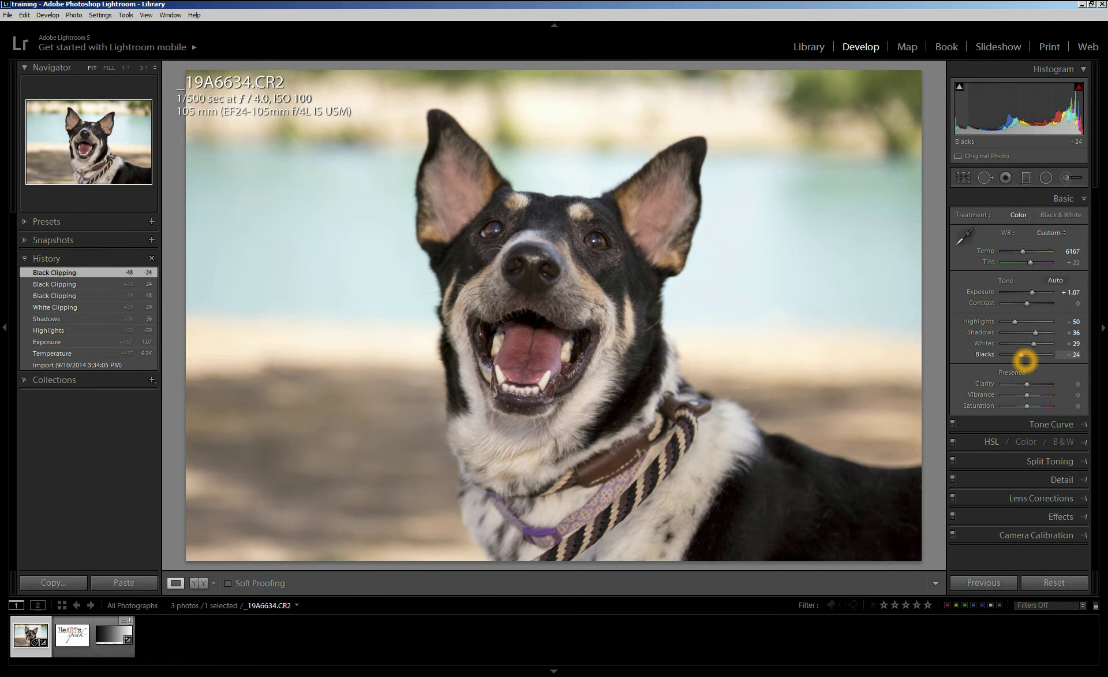
Step: Reset the dog photo's whites and blacks to 0
{"action": "left_click", "coordinate": [1035, 346]}
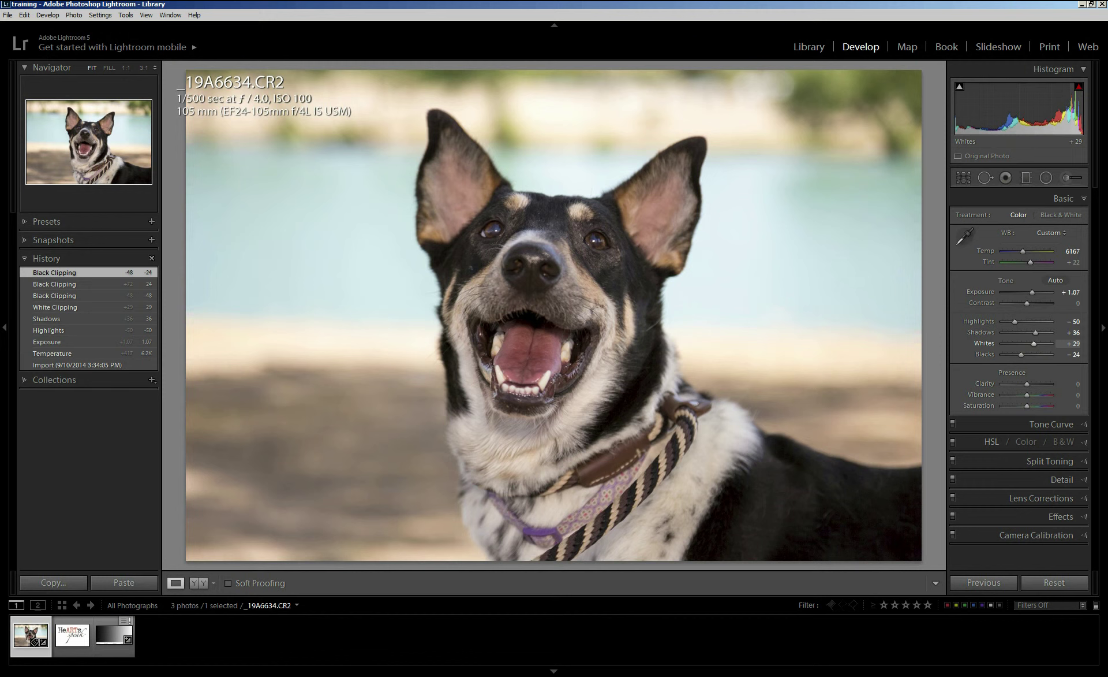
{"action": "left_click", "coordinate": [1032, 345]}
{"action": "left_click", "coordinate": [1034, 346]}
{"action": "double_click", "coordinate": [1033, 344]}
{"action": "left_click", "coordinate": [1029, 354]}
{"action": "left_click_drag", "start_coordinate": [1030, 357], "coordinate": [1028, 358]}
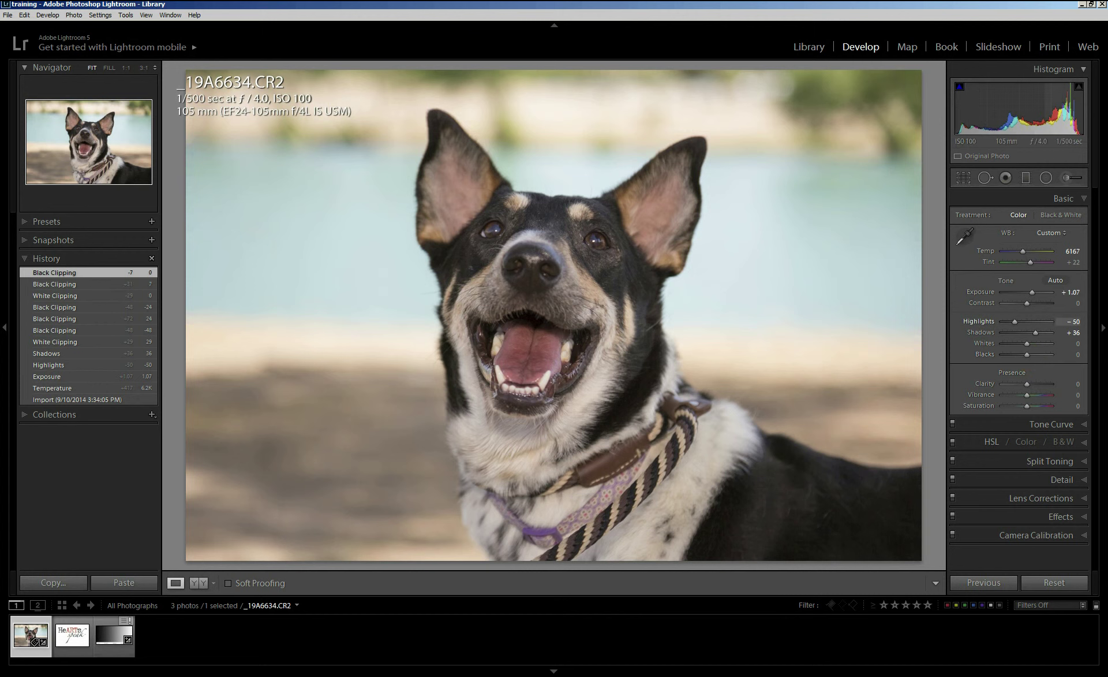
Step: Raise the dog photo's contrast to +29 and its clarity to +19
{"action": "left_click_drag", "start_coordinate": [1027, 302], "coordinate": [1035, 305]}
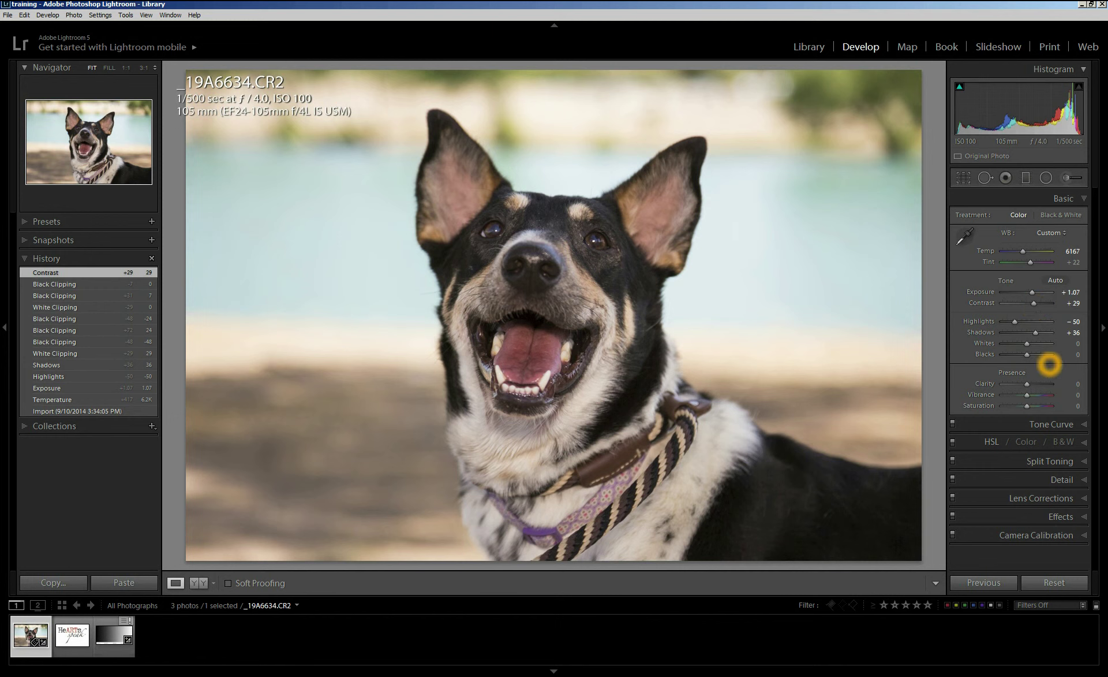
{"action": "left_click_drag", "start_coordinate": [1027, 384], "coordinate": [1032, 384]}
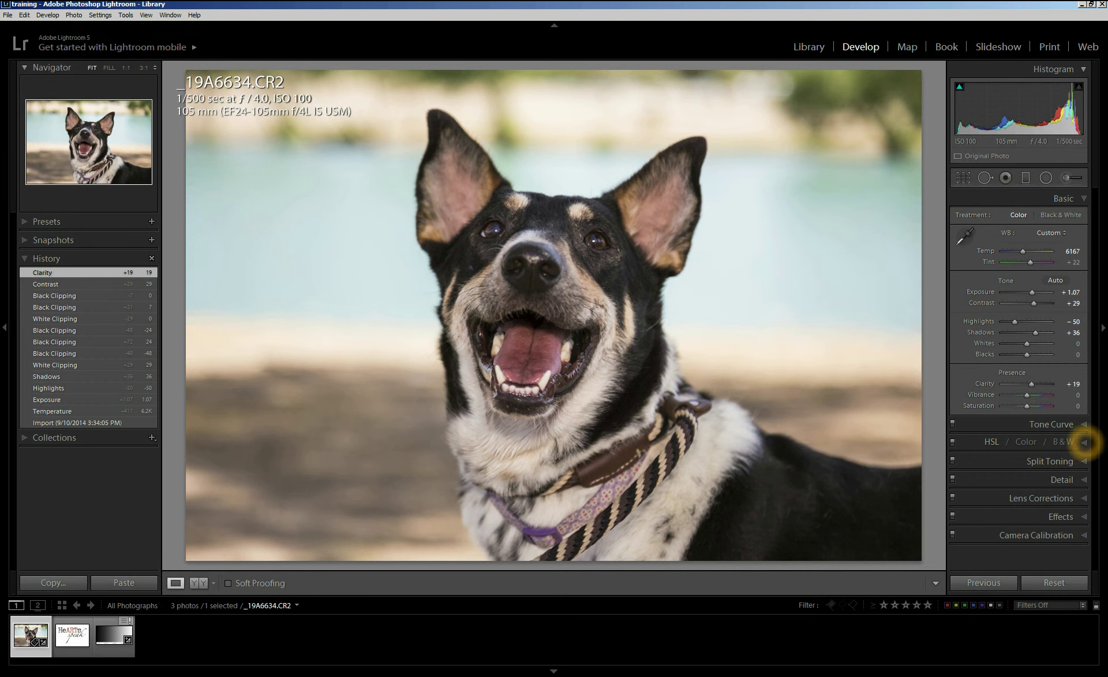
Step: Target the water to raise saturation to Aqua +26 and Blue +51, and lower luminance to Aqua -14 and Blue -37
{"action": "left_click", "coordinate": [1084, 441]}
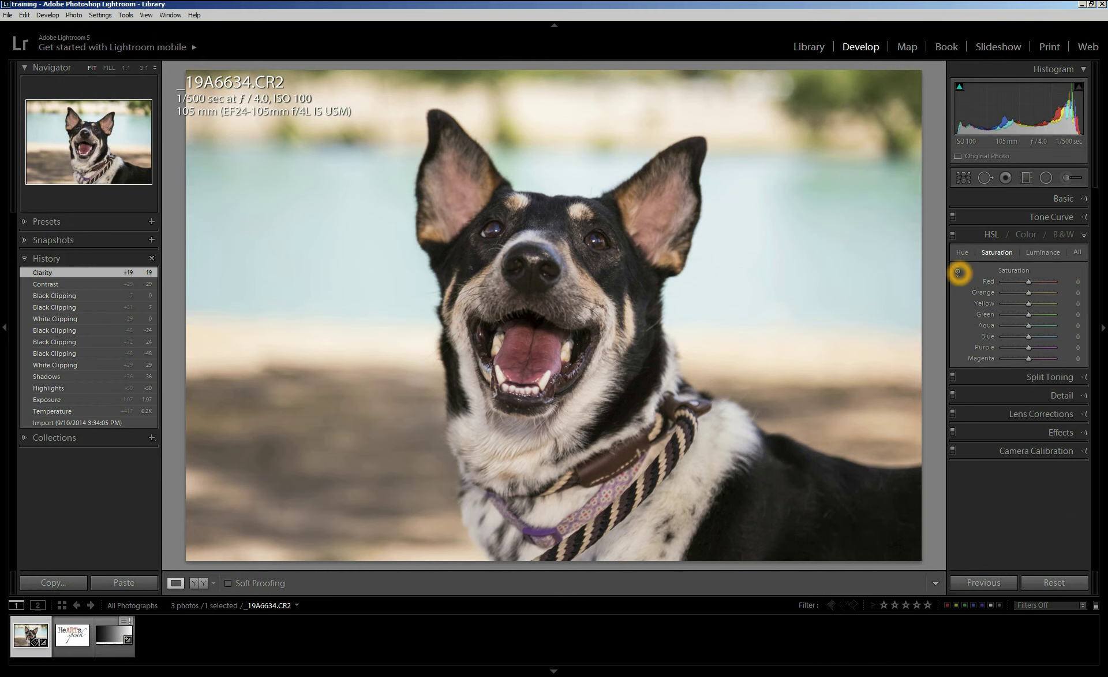
{"action": "left_click", "coordinate": [957, 271]}
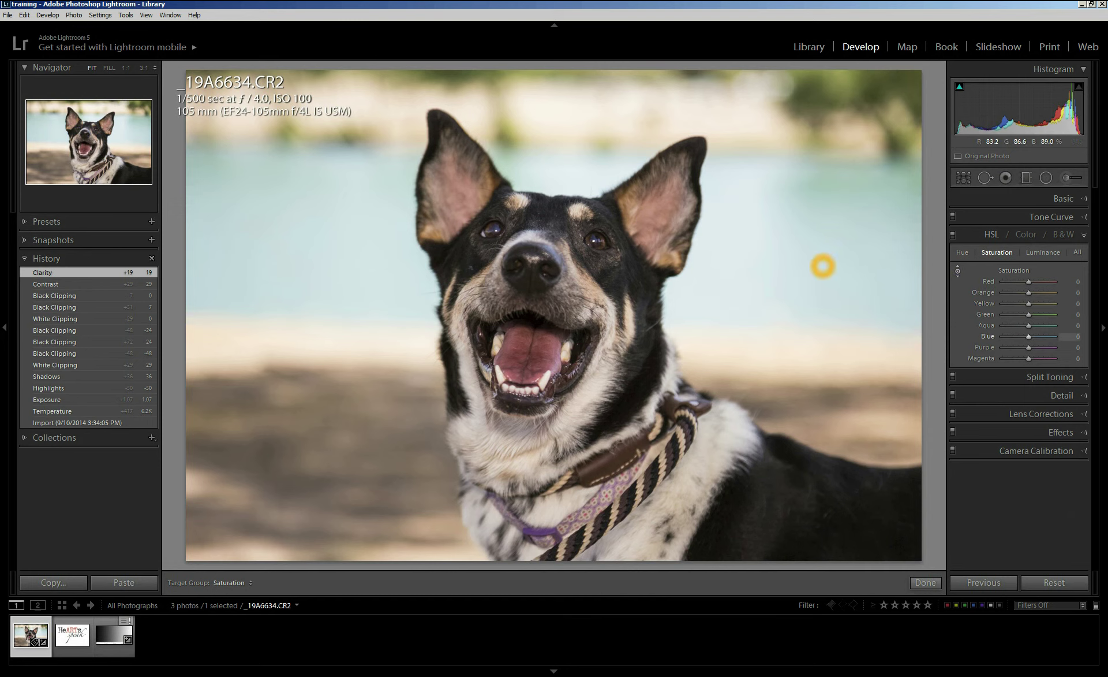
{"action": "left_click_drag", "start_coordinate": [824, 266], "coordinate": [827, 221]}
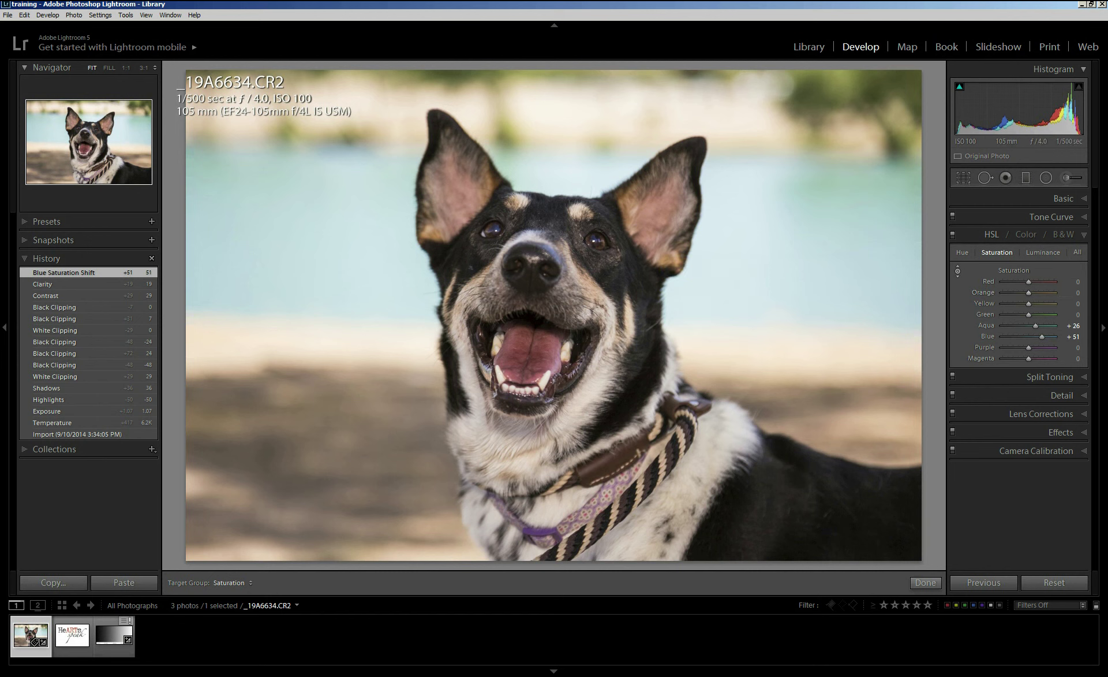
{"action": "left_click", "coordinate": [1043, 252]}
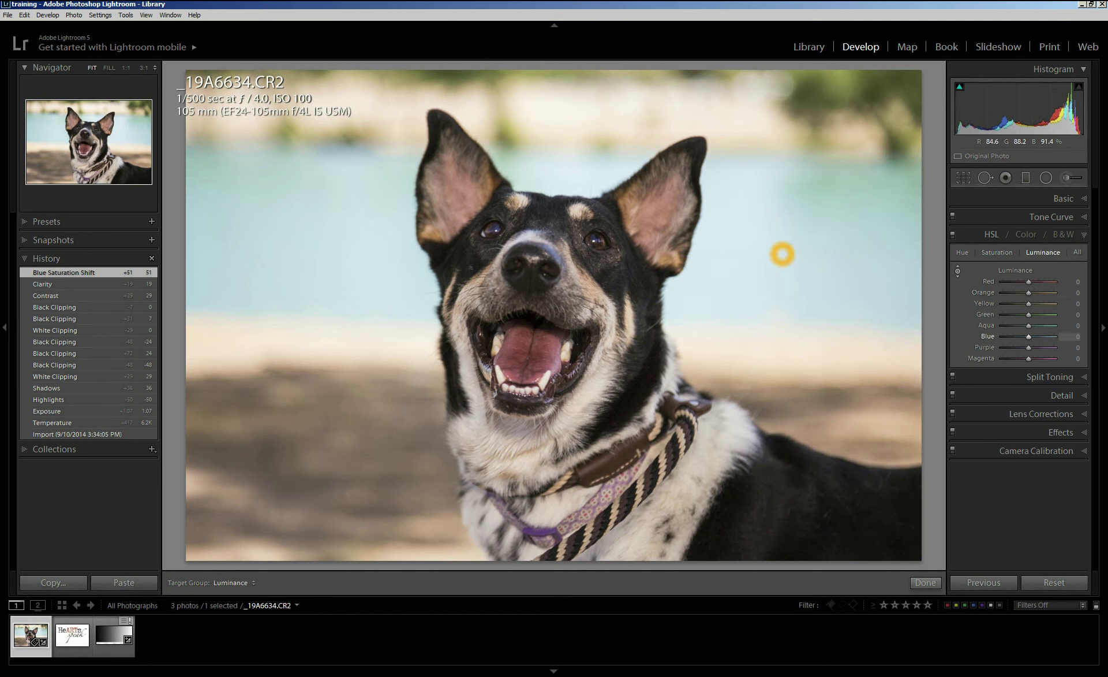
{"action": "left_click_drag", "start_coordinate": [743, 252], "coordinate": [738, 282]}
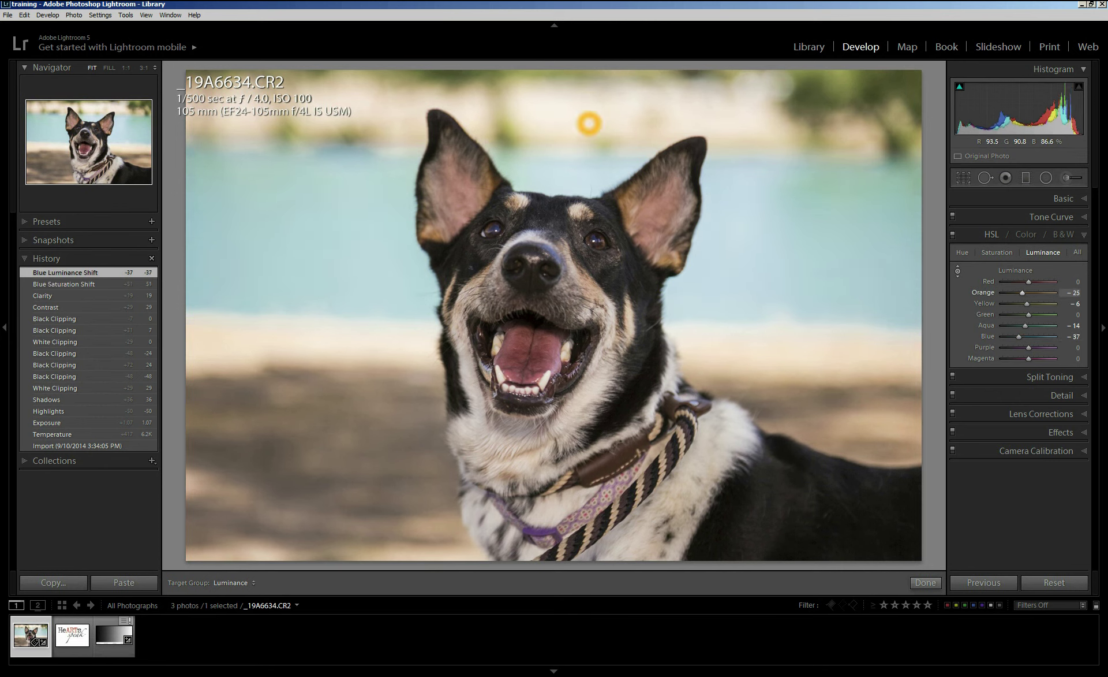